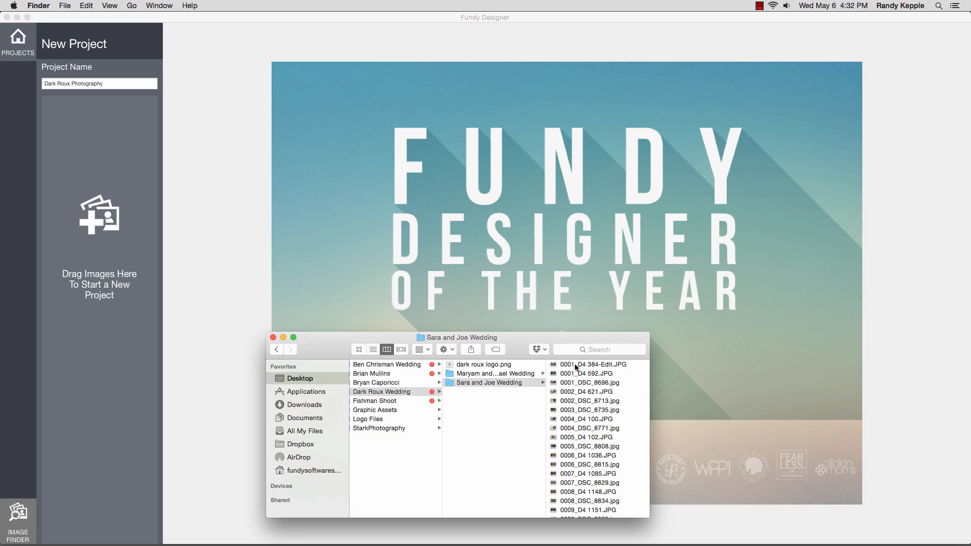
- Start the Dark Roux Photography project by loading all images from the couple's wedding folder selected in Dark Roux Wedding
key("Right")
key("super+a")
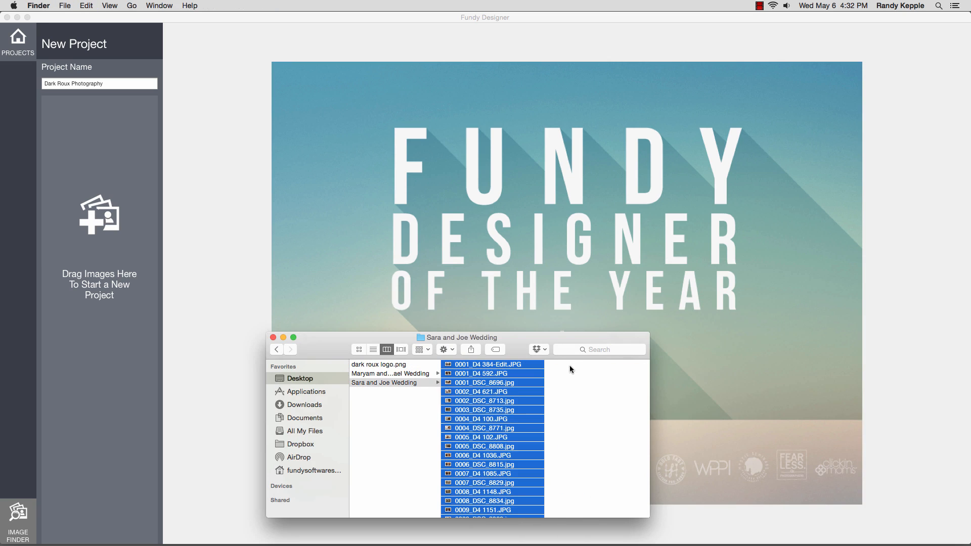
mouse_move(448, 365)
left_mouse_down()
mouse_move(223, 284)
mouse_move(114, 272)
left_mouse_up()
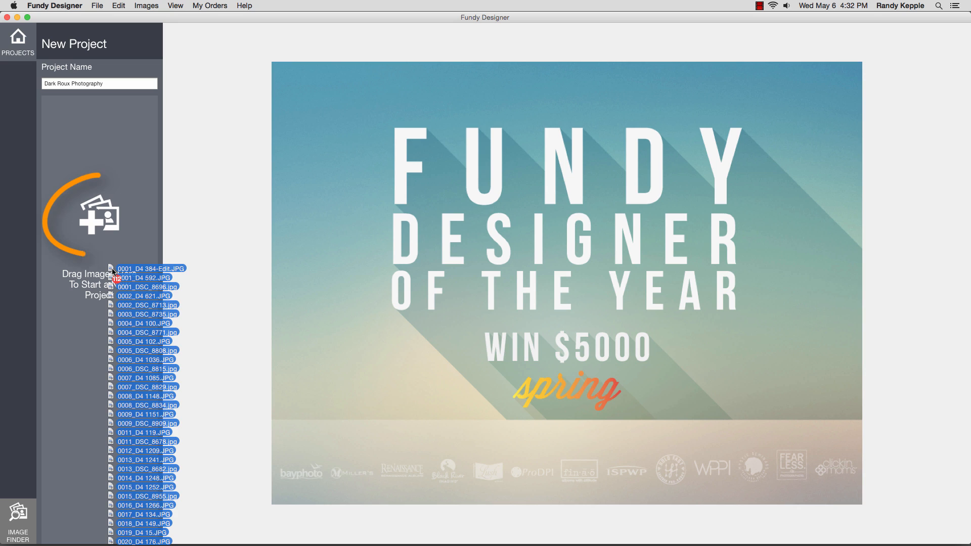
left_click(98, 227)
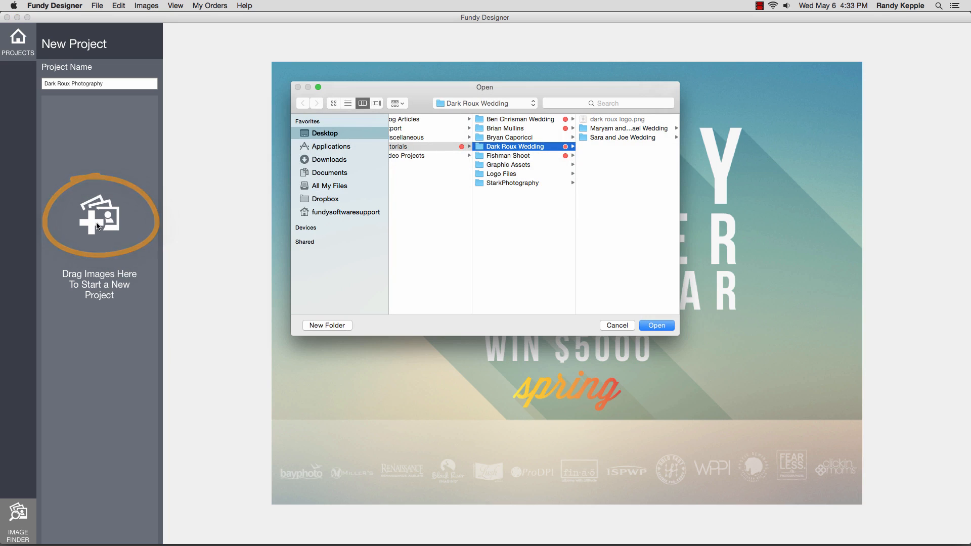
left_click(599, 138)
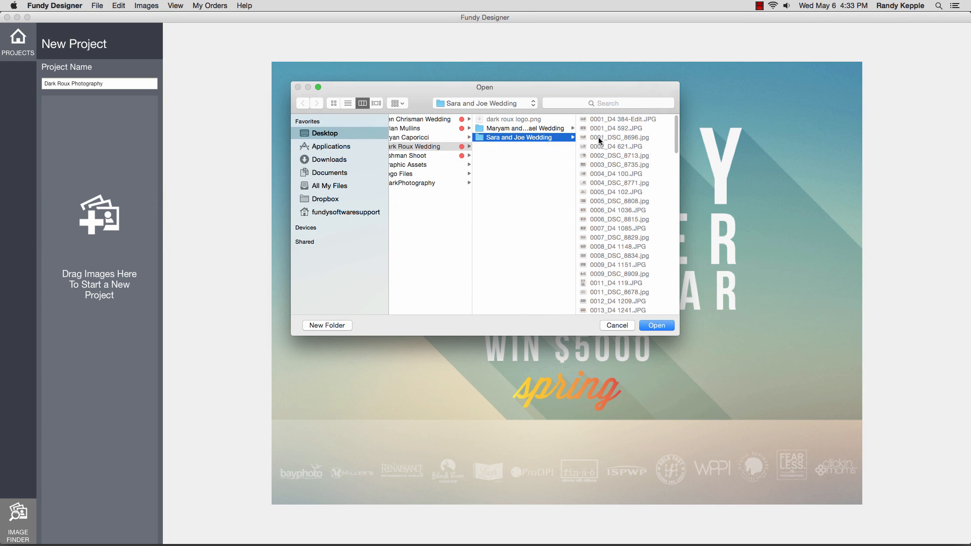
left_click(659, 329)
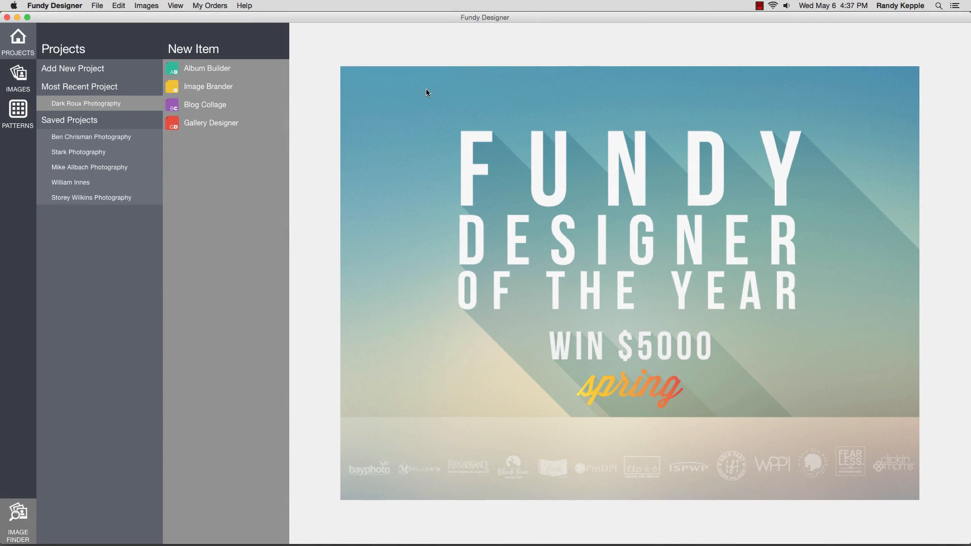
- Start a new Album Builder album in the project and choose Fundy Direct as the album type
left_click(263, 76)
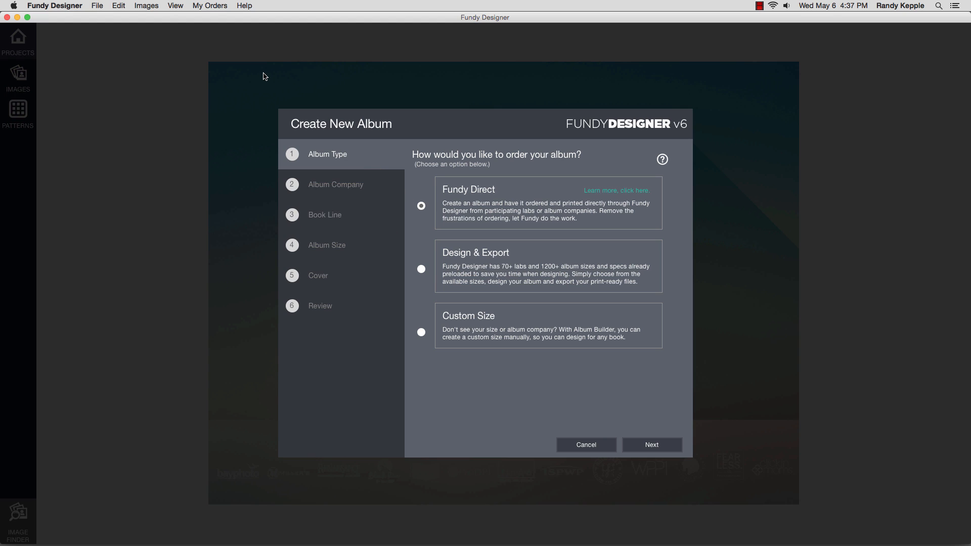
left_click(421, 268)
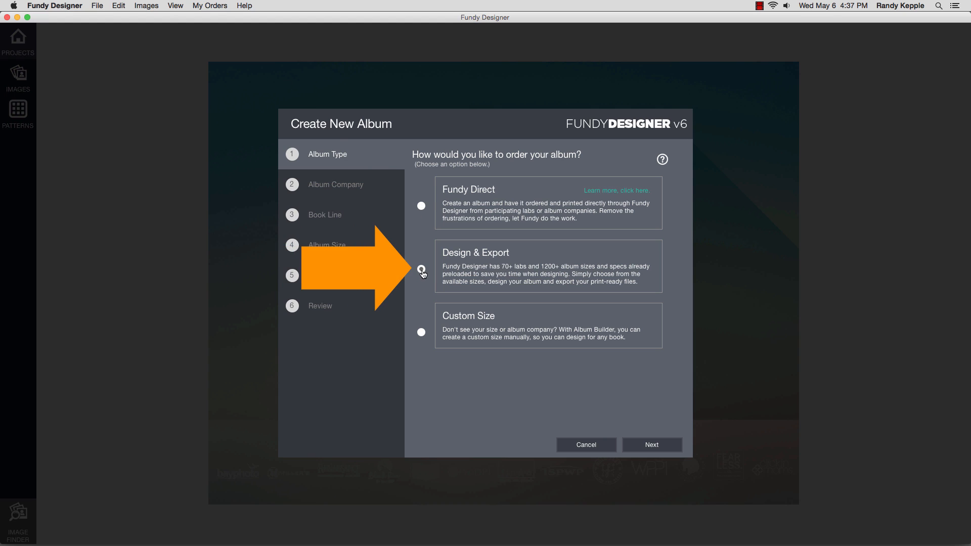
left_click(422, 334)
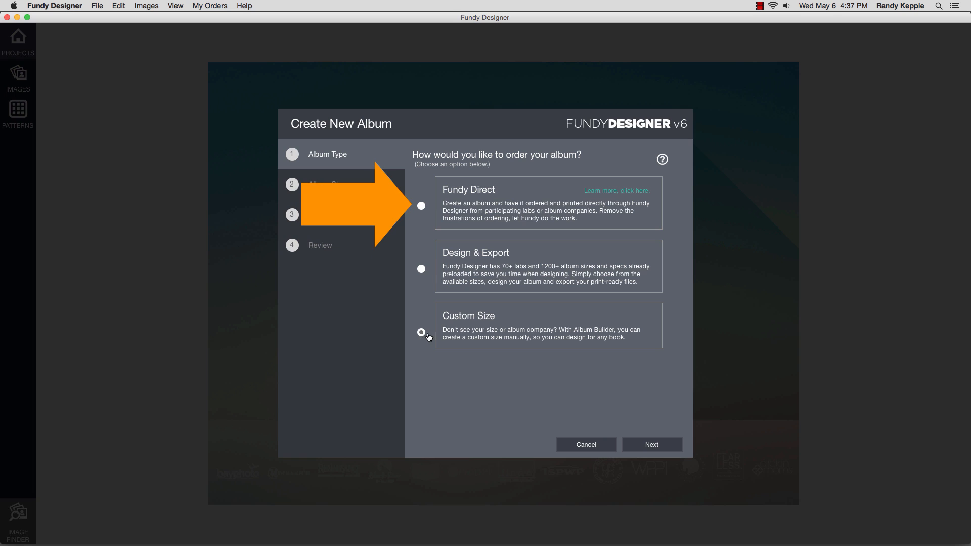
left_click(422, 207)
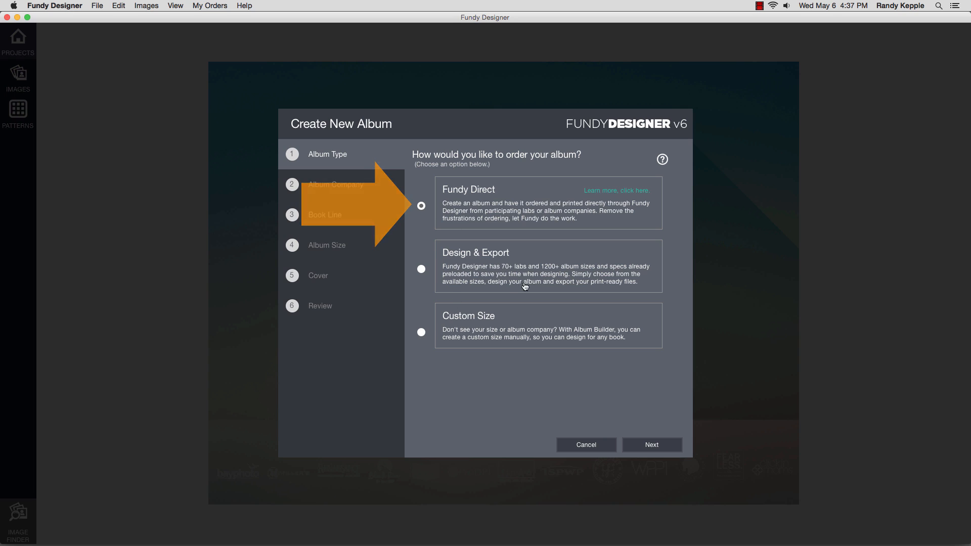
left_click(676, 450)
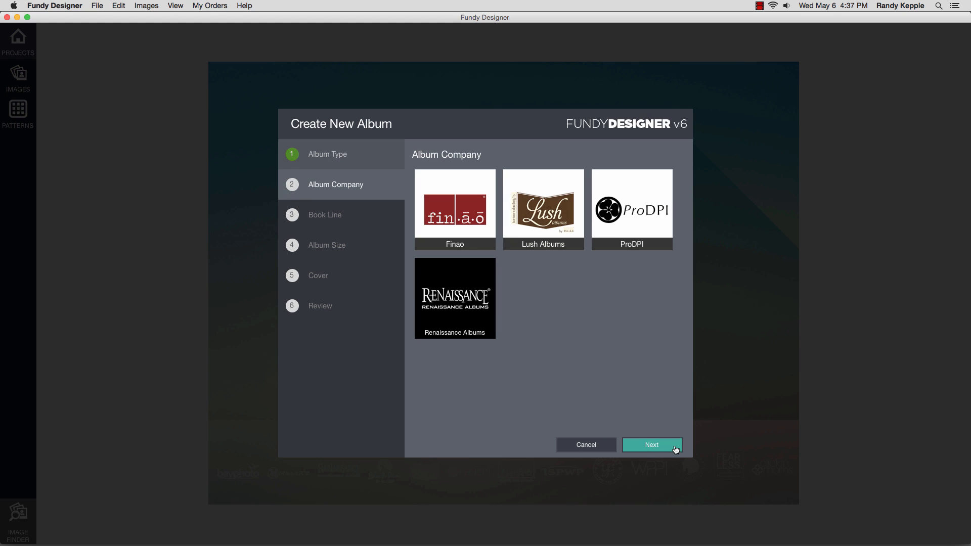
- Choose Renaissance Albums as the album company and SoHo Book as the book line
left_click(489, 318)
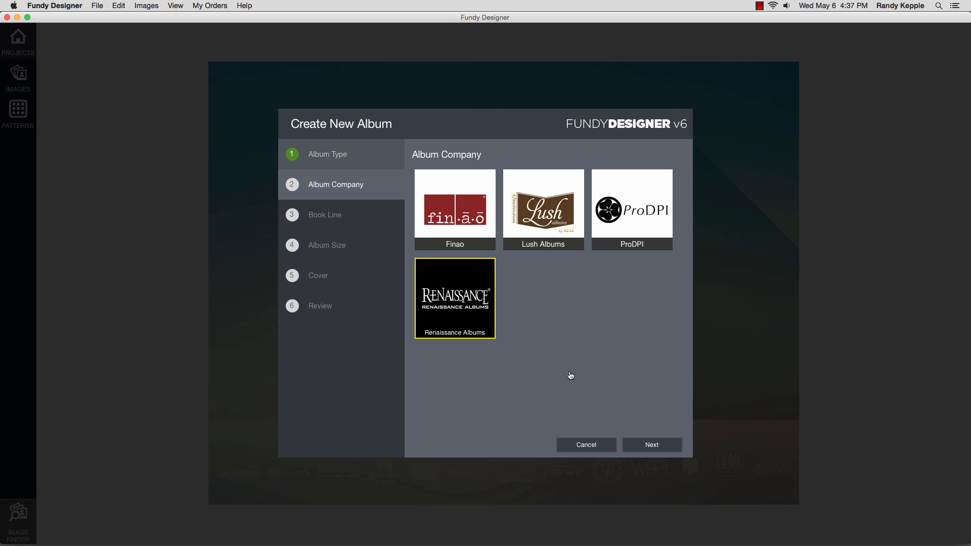
left_click(673, 444)
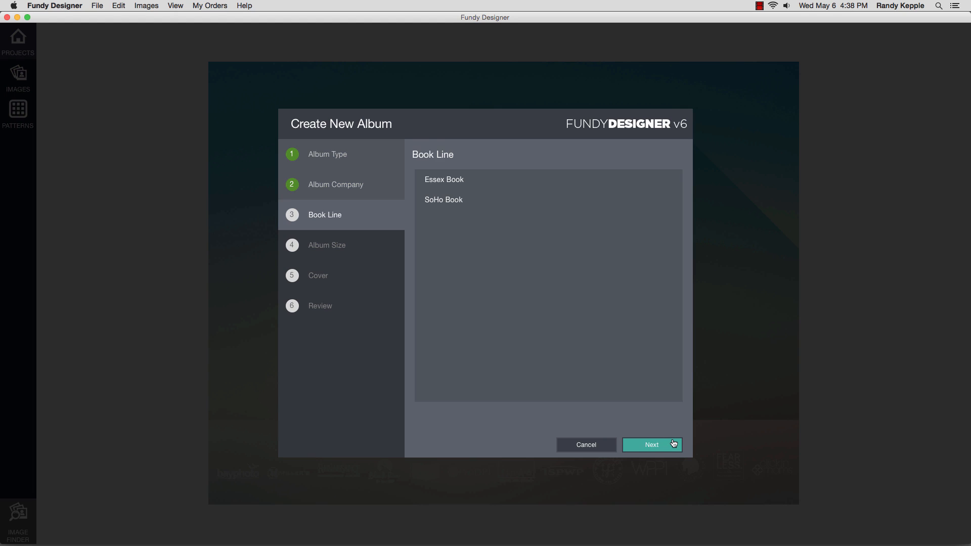
left_click(452, 201)
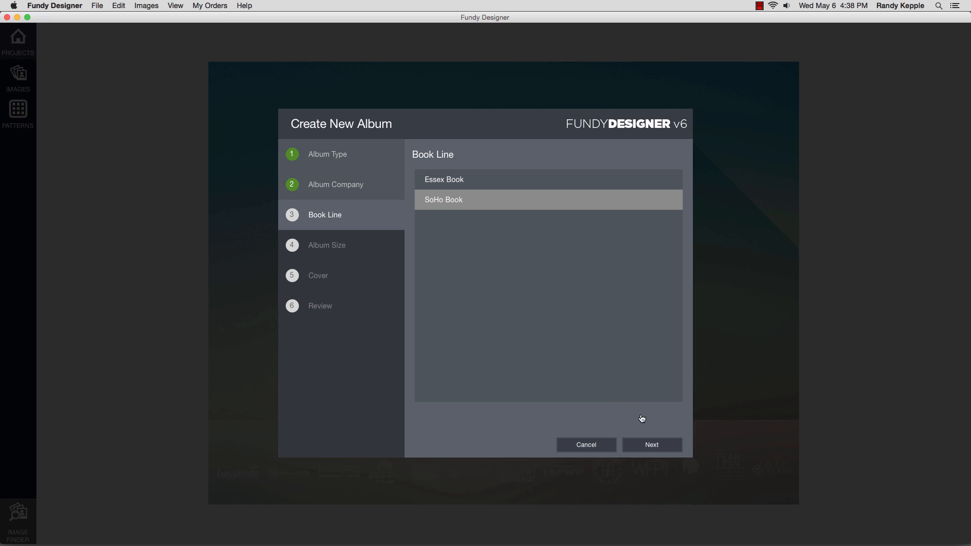
left_click(652, 445)
- Set the album size to SoHo Book 8x8
left_click_drag(683, 423, 695, 253)
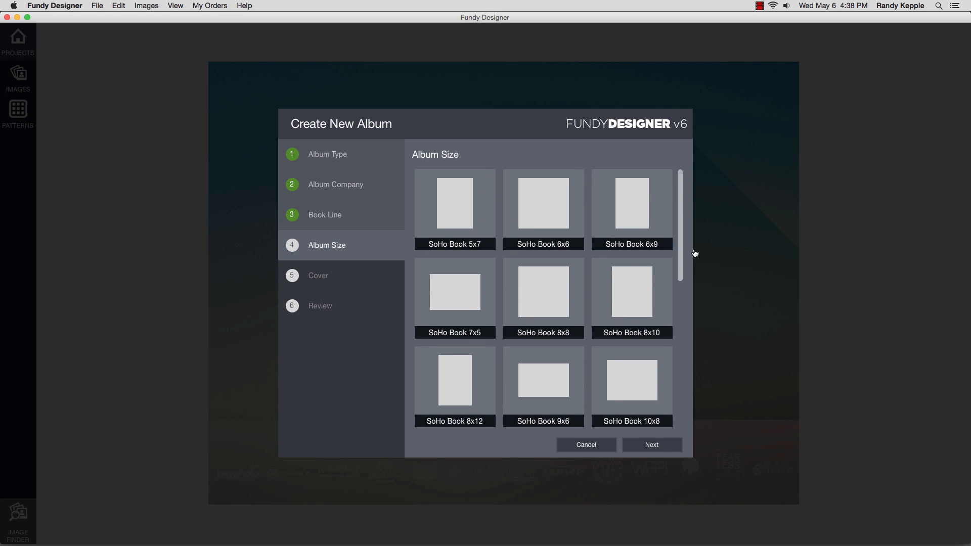
left_click(553, 286)
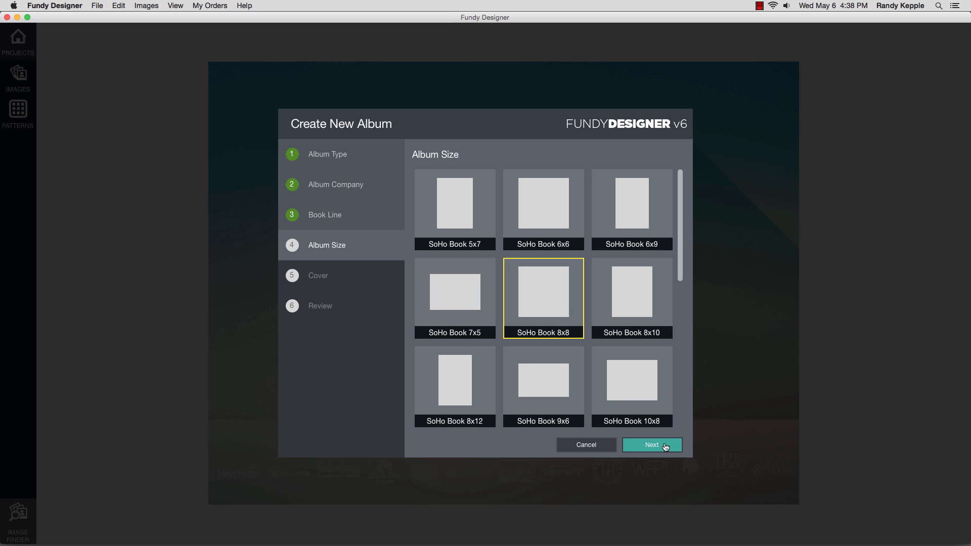
left_click(664, 445)
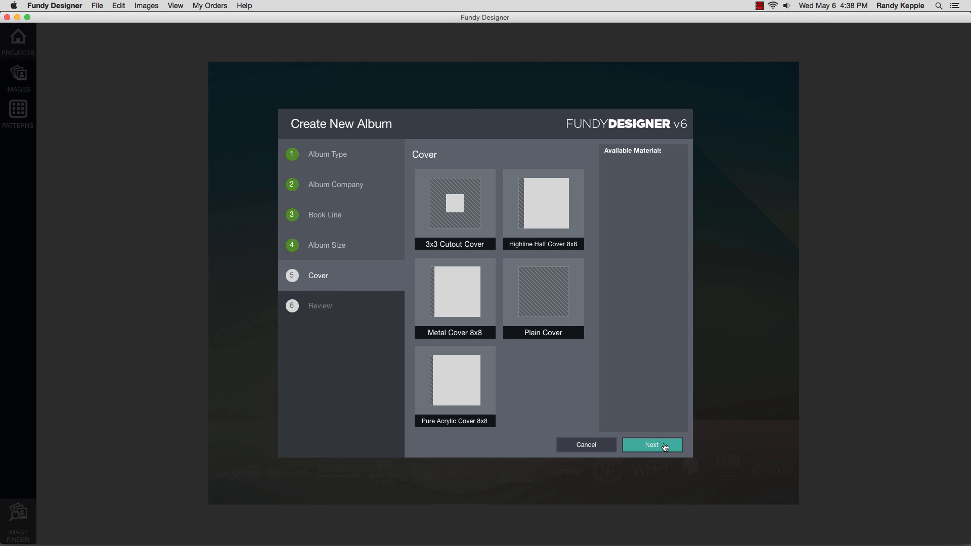
- Compare the materials available for the five cover types, and choose the Highline Half Cover 8x8
left_click(469, 222)
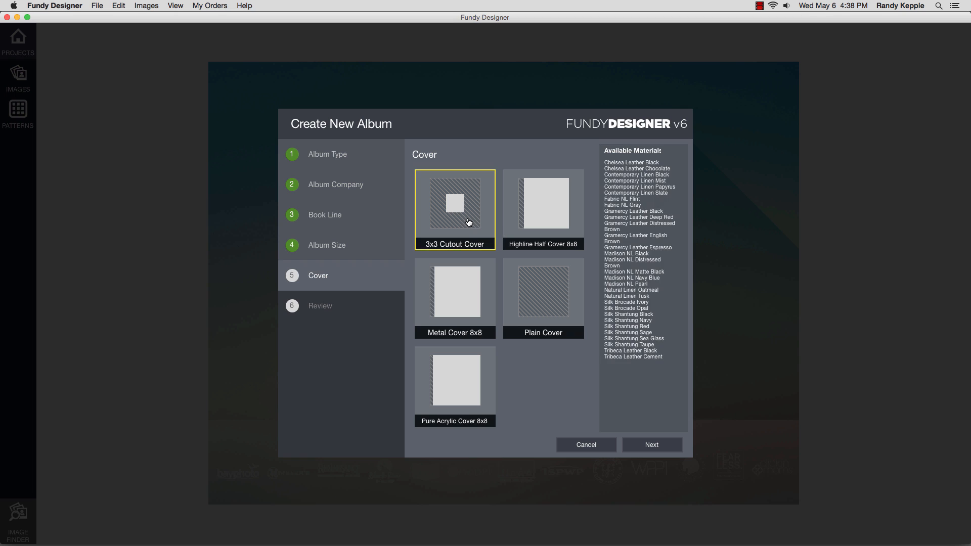
left_click(539, 222)
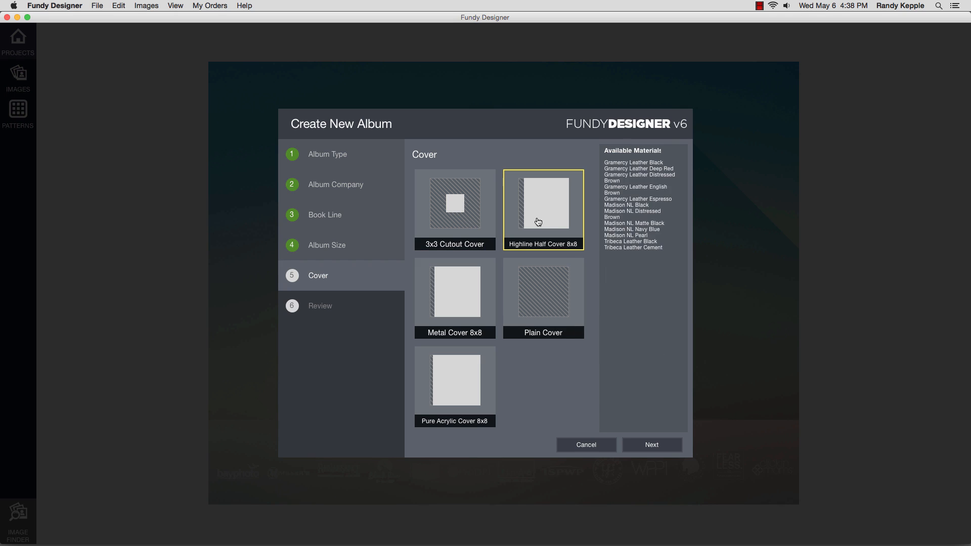
left_click(469, 289)
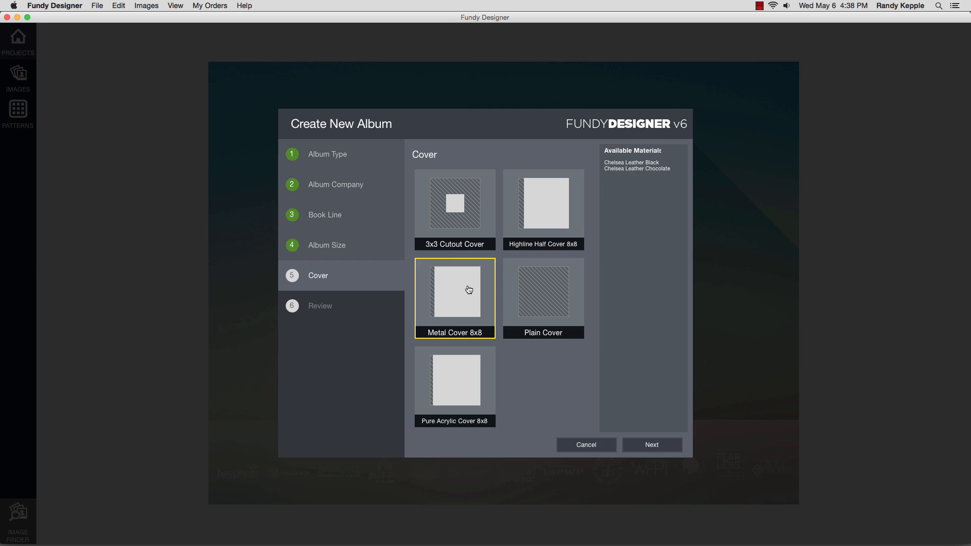
left_click(539, 297)
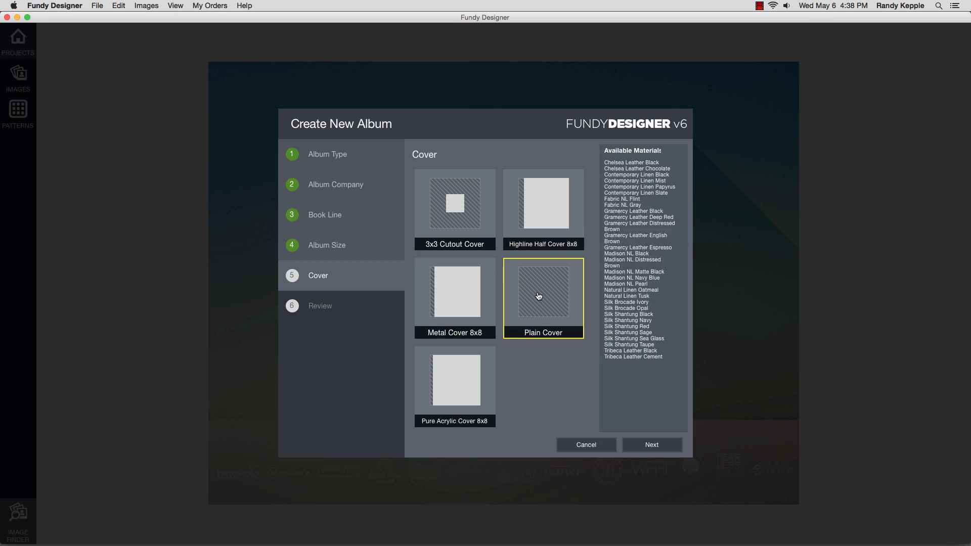
left_click(464, 367)
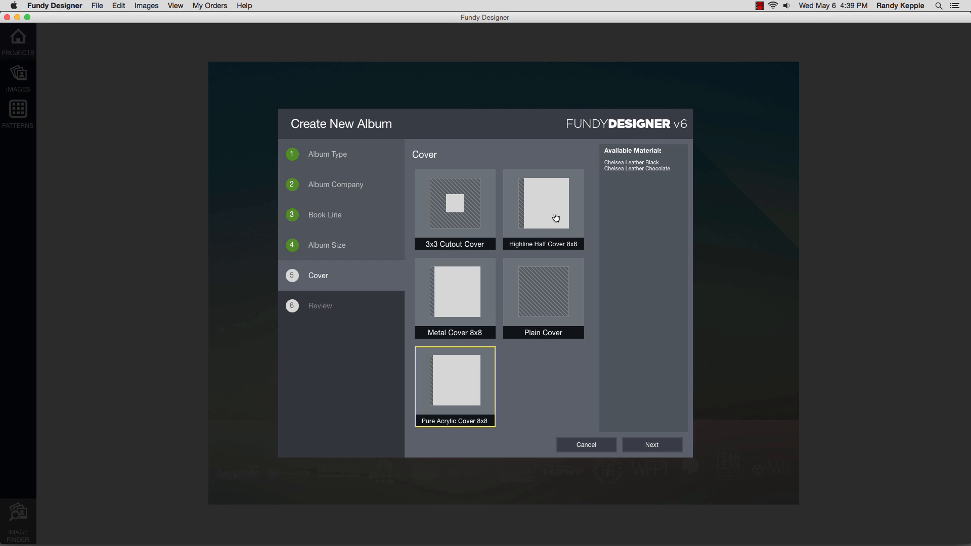
left_click(556, 217)
left_click(653, 445)
- Name the album with the couple's first names and create it
left_click(647, 419)
type("s")
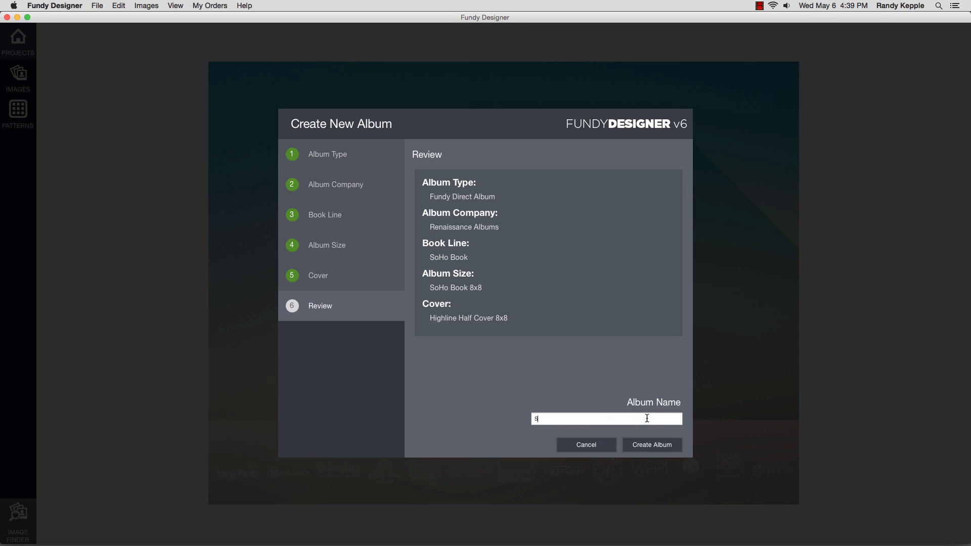
type("ara and Joe")
left_click(677, 450)
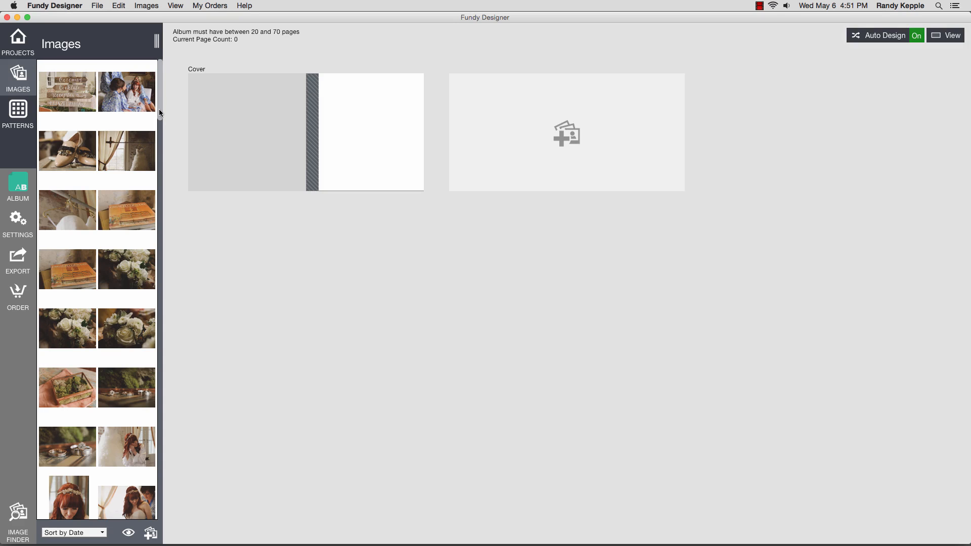
- Hide the project's image thumbnails and bring them back
left_click_drag(159, 108, 158, 249)
left_click(23, 79)
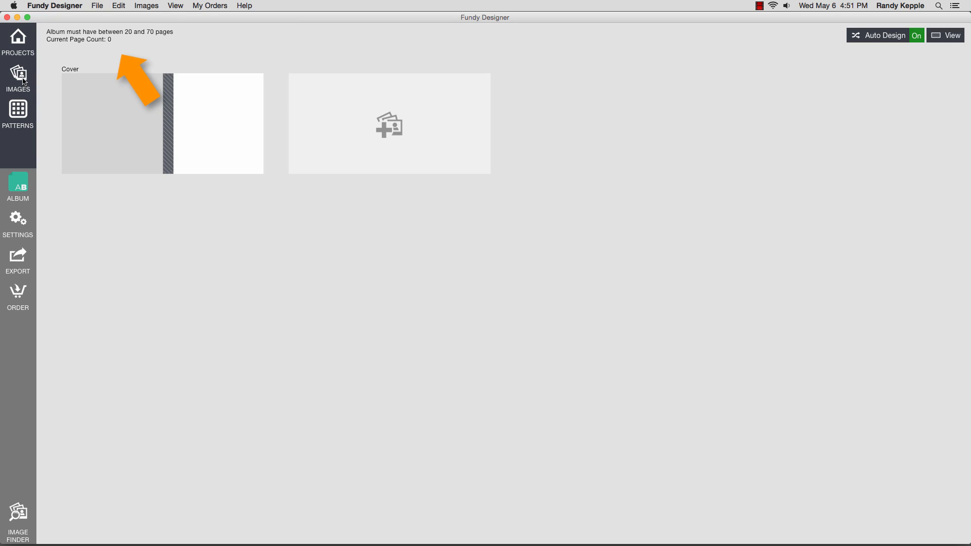
left_click(24, 80)
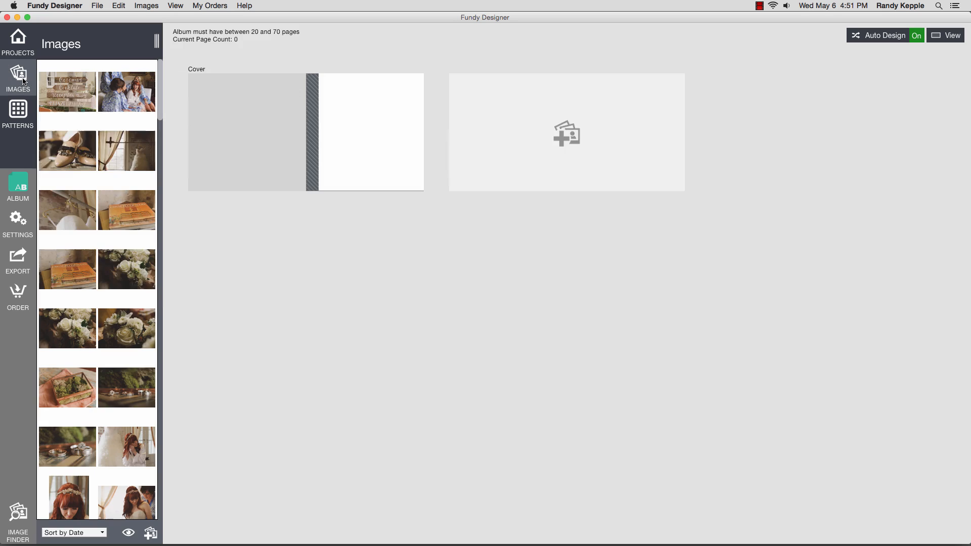
- Place the close-up of the couple touching foreheads on the front cover and shift it so both faces are framed
left_click_drag(161, 88, 167, 383)
left_click(75, 328)
left_click_drag(76, 328, 369, 132)
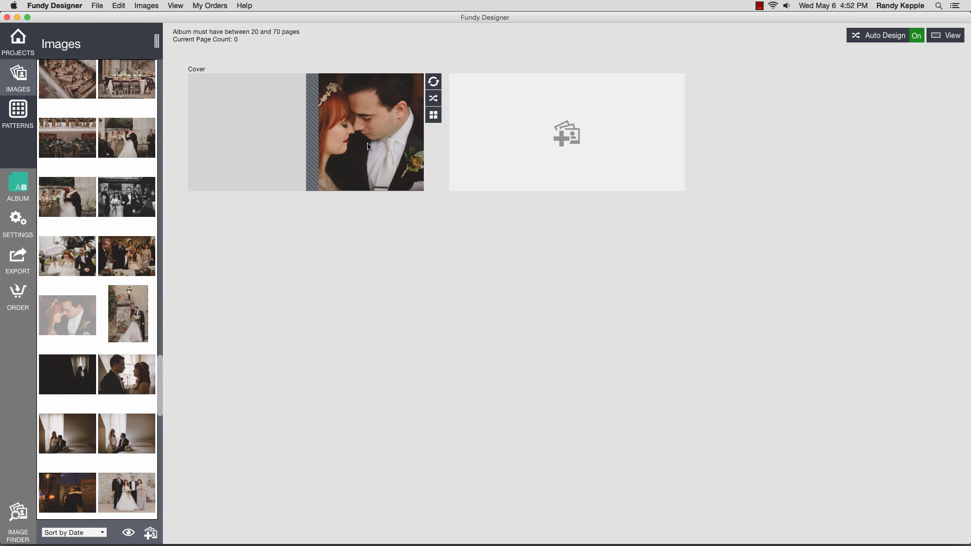
left_click(367, 167)
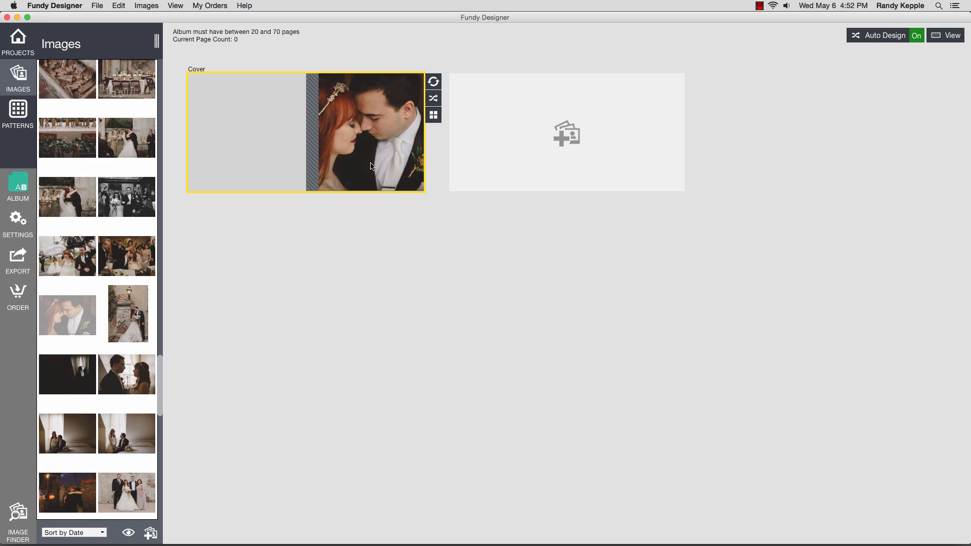
left_click_drag(371, 166, 387, 168)
- Select the continuous range of images from the first wooden sign photo through the photo of the bride being helped into her dress
scroll(96, 202, "up", 15)
left_click(75, 103)
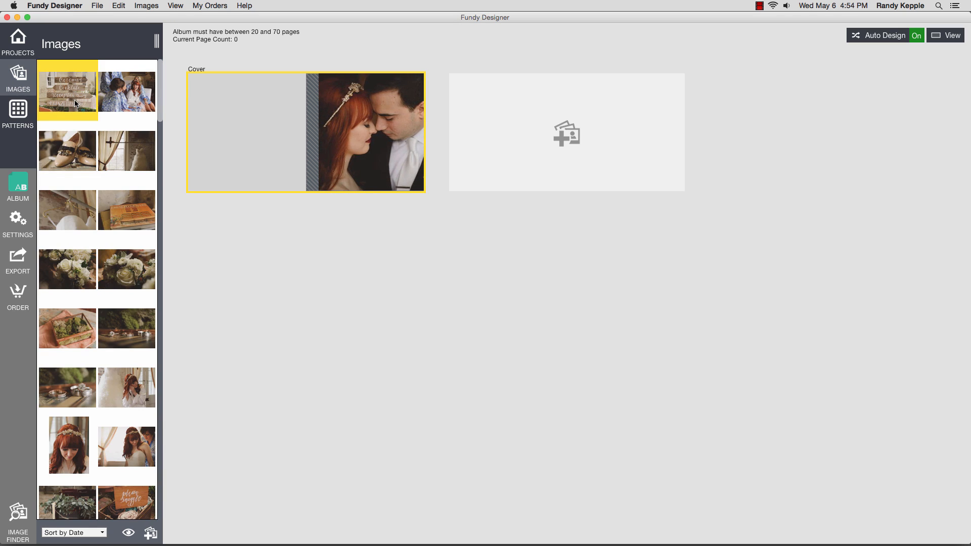
left_click(127, 454, "shift")
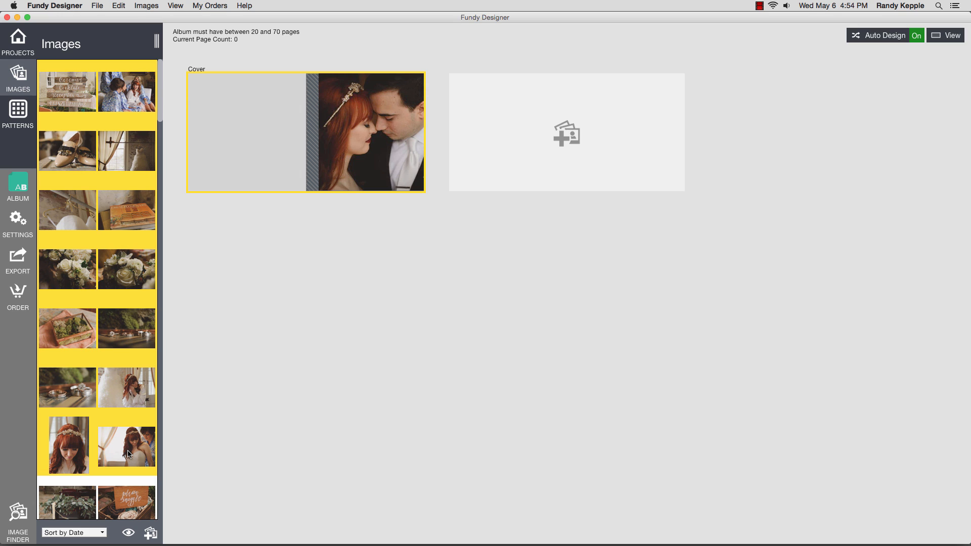
- Select the bridesmaid group photo and the three bride preparation photos, and place them together on the first empty spread
left_click(130, 94)
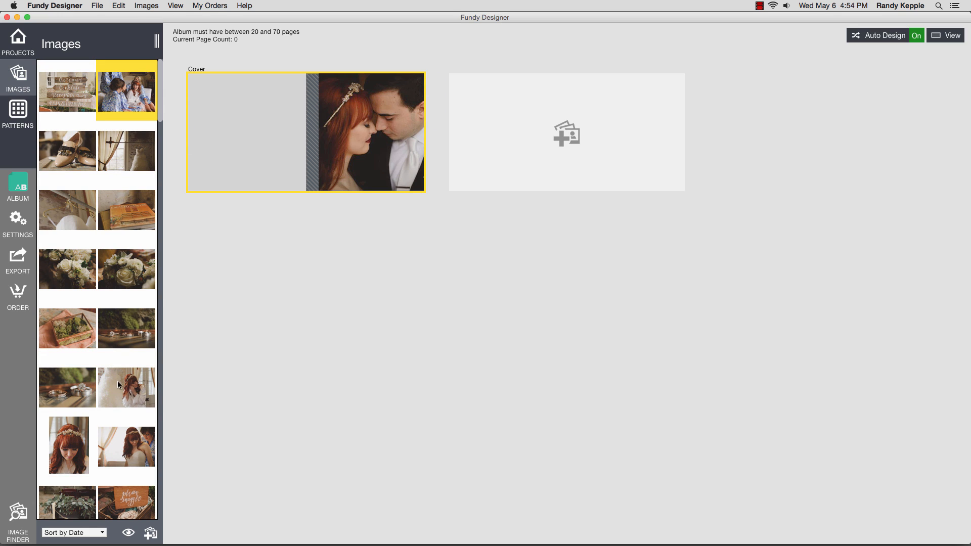
left_click(115, 395, "super")
left_click(73, 436, "super")
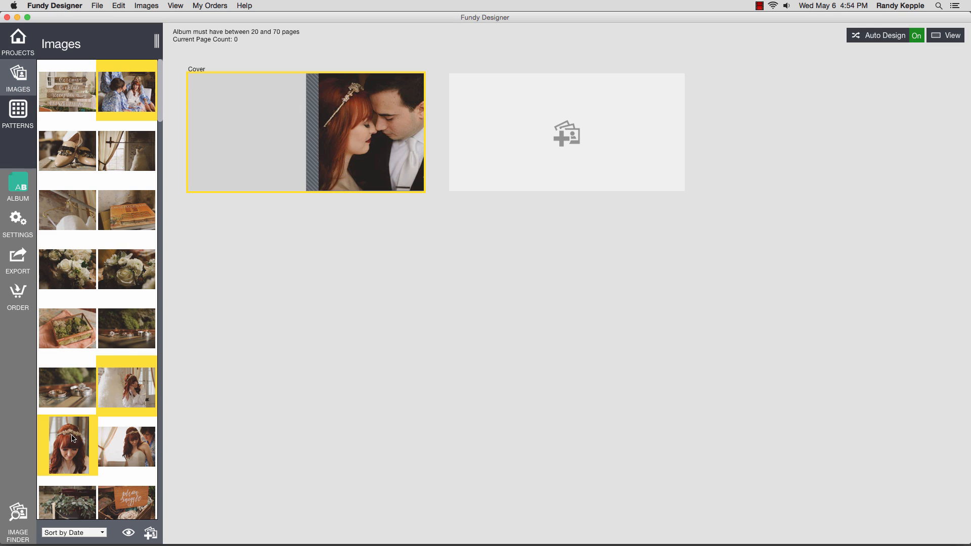
left_click(122, 443, "super")
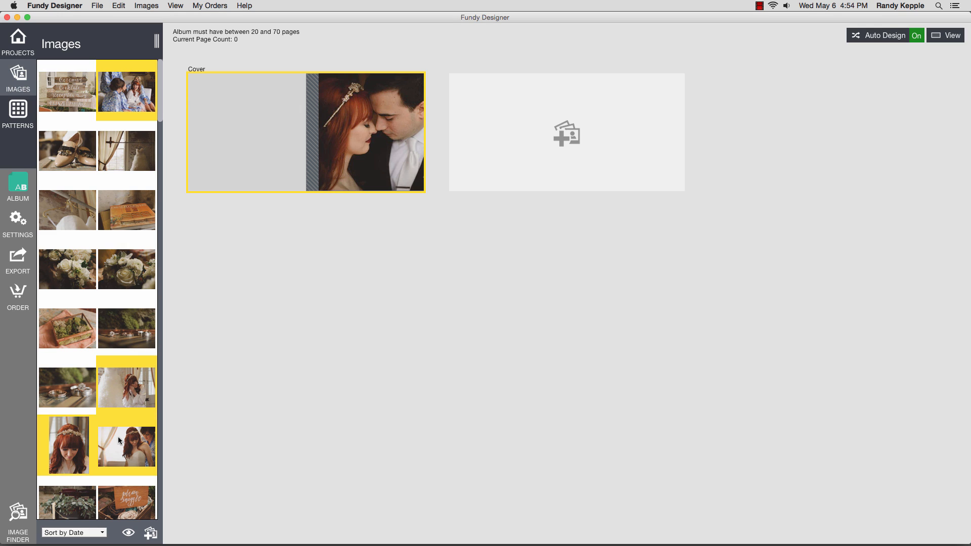
left_click_drag(119, 444, 541, 157)
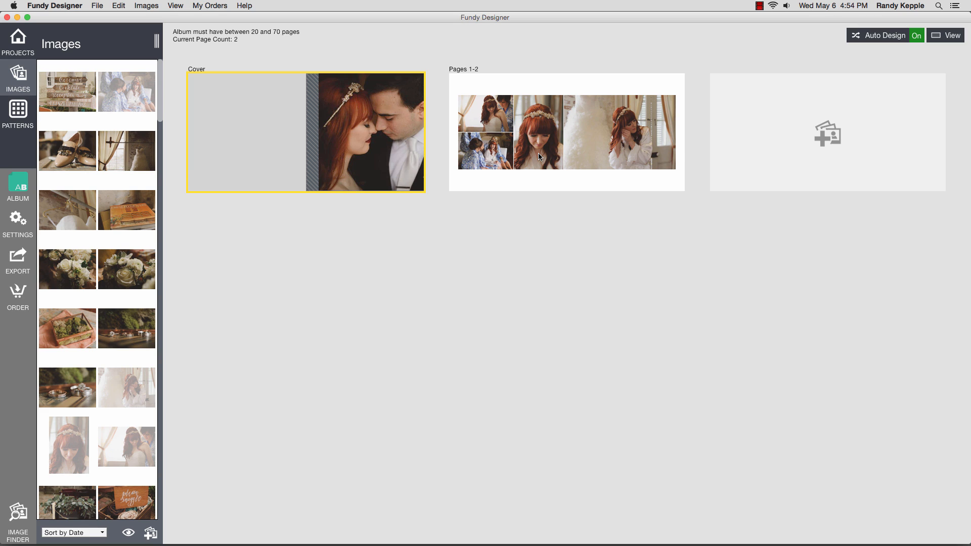
- Open the alternative designs for the spread on pages 1-2 and hide the image thumbnails to enlarge the previews
mouse_move(538, 153)
left_click(694, 132)
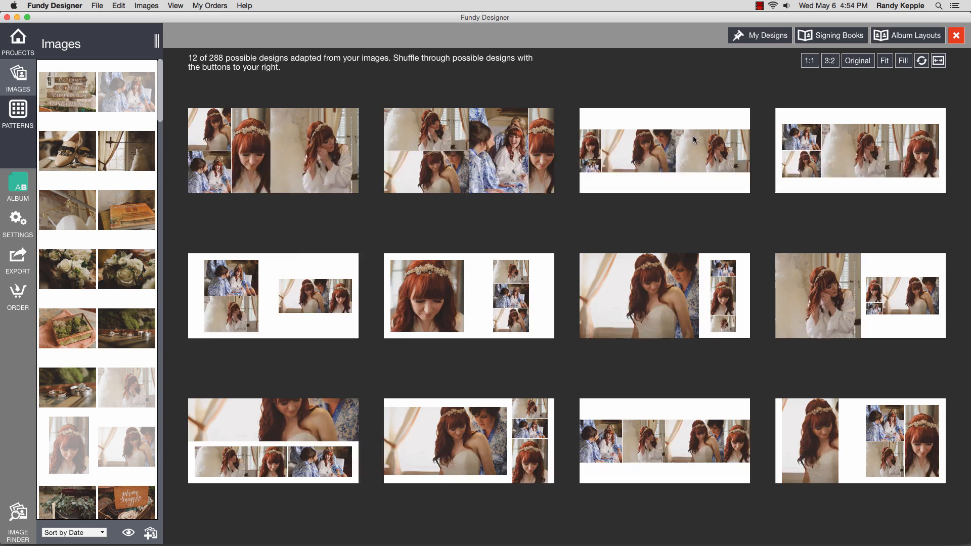
left_click(21, 76)
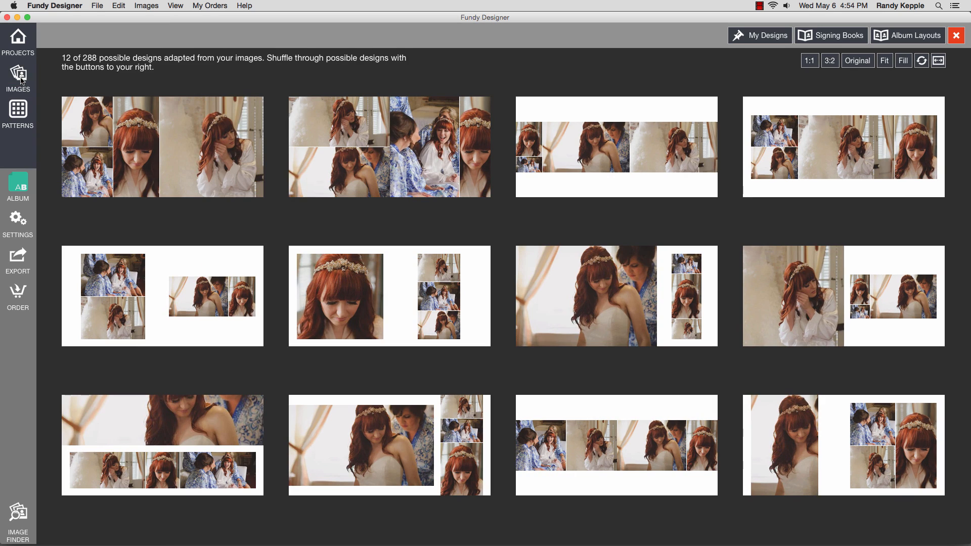
- Reshuffle the alternative designs and apply the one with the bride's face close-up large beside a column of three small photos
left_click(924, 63)
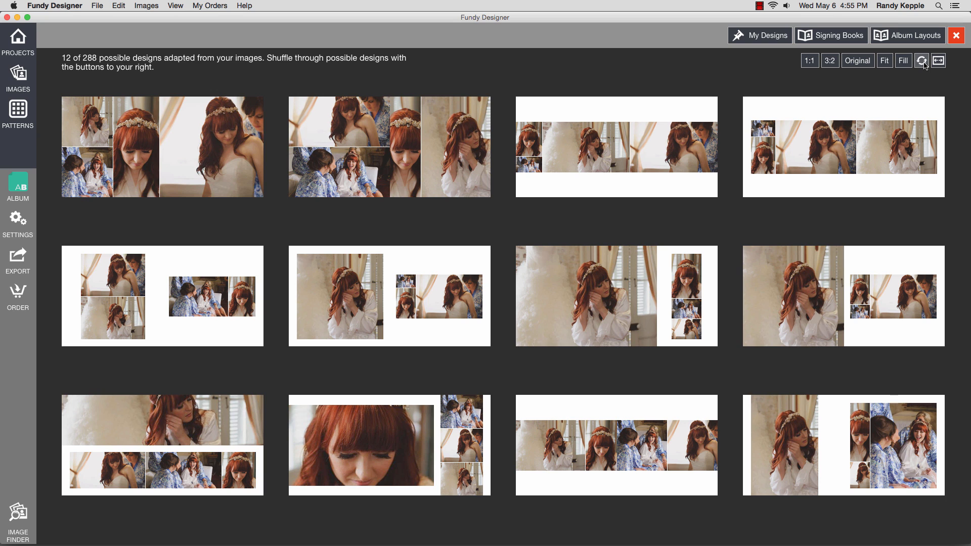
left_click(924, 61)
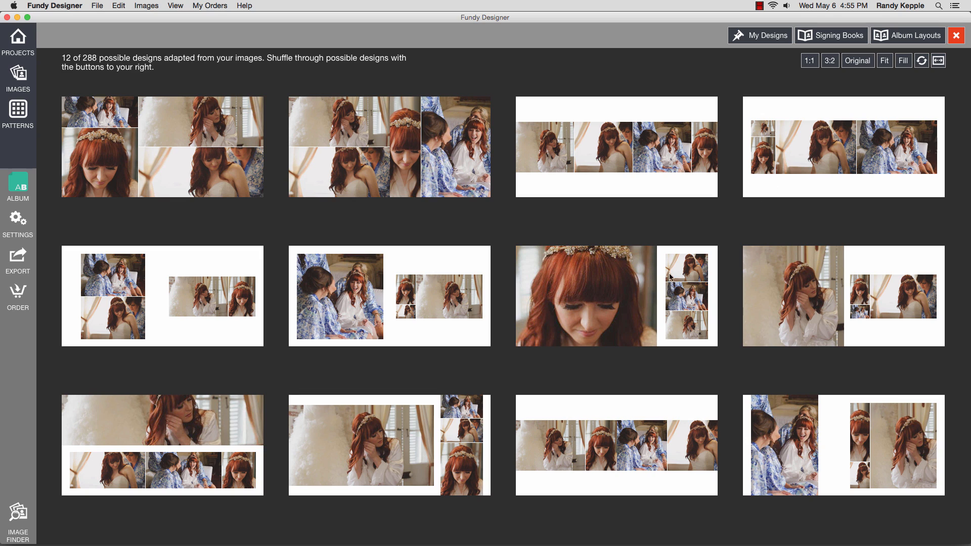
left_click(626, 310)
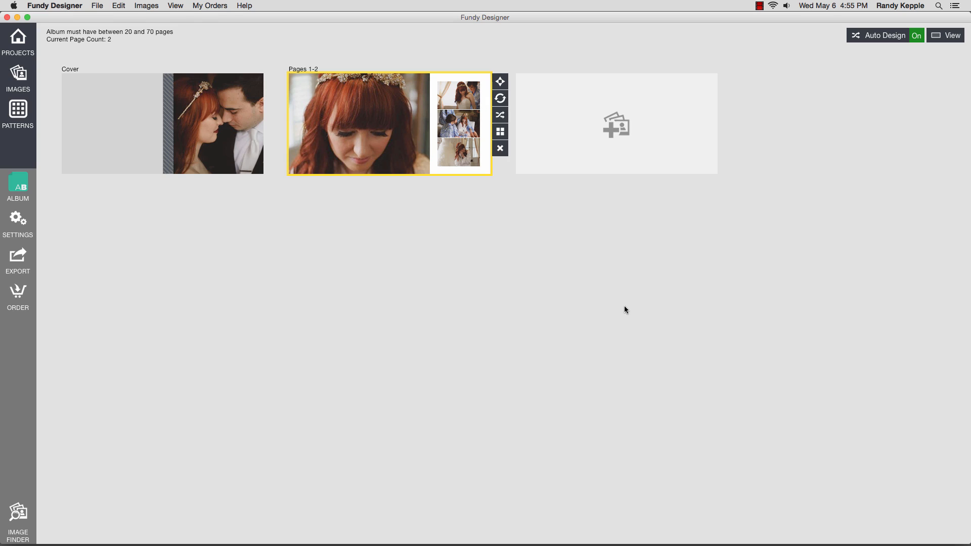
- Open the pages 1-2 spread for editing and swap the small earring photo with the large close-up of the bride
left_click(947, 37)
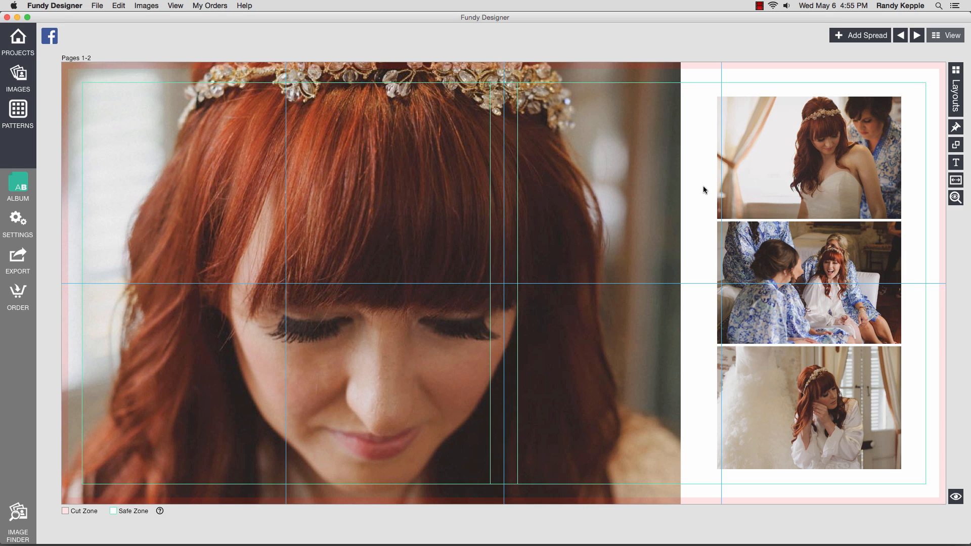
left_click(788, 384)
left_click_drag(765, 366, 424, 219)
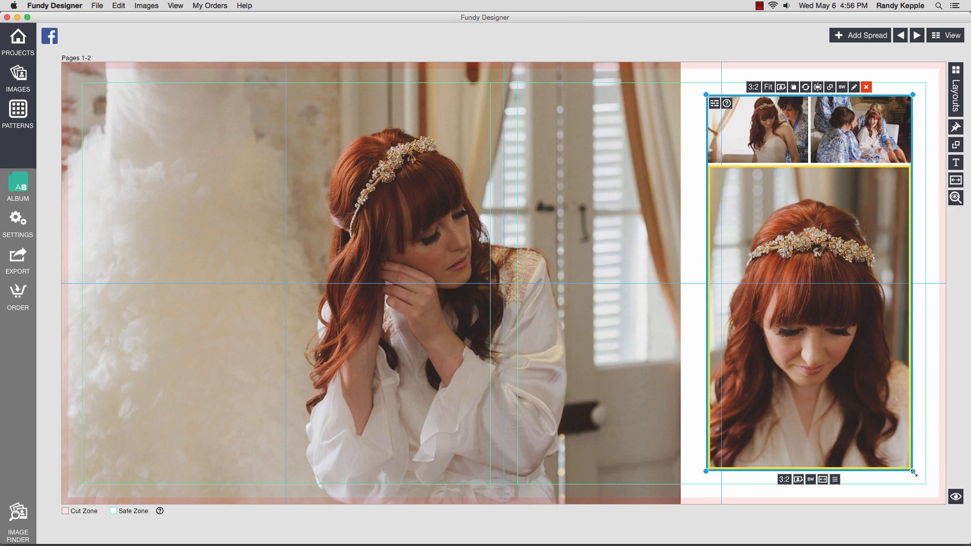
- Resize the group of three smaller photos and set the bride's portrait in it to fill its drop zone
left_click_drag(915, 473, 916, 384)
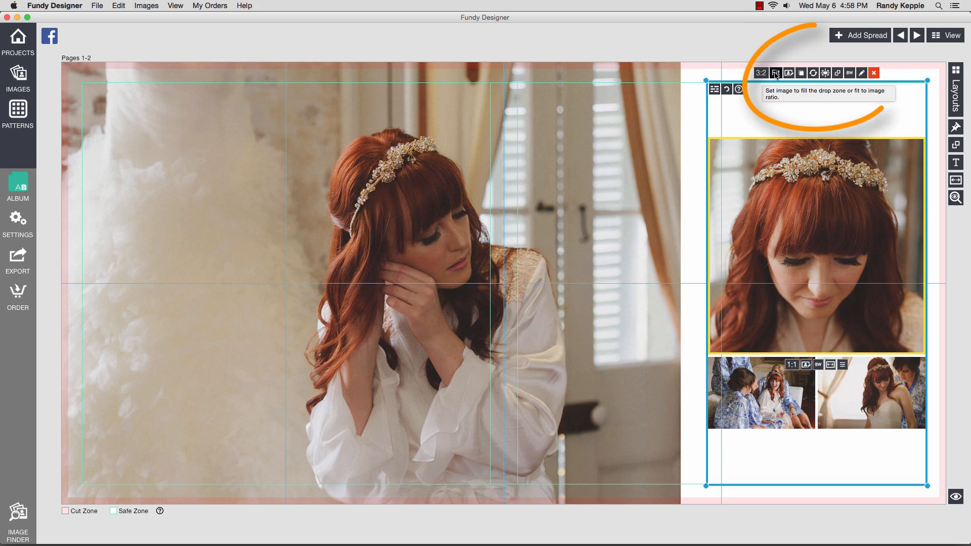
left_click(776, 74)
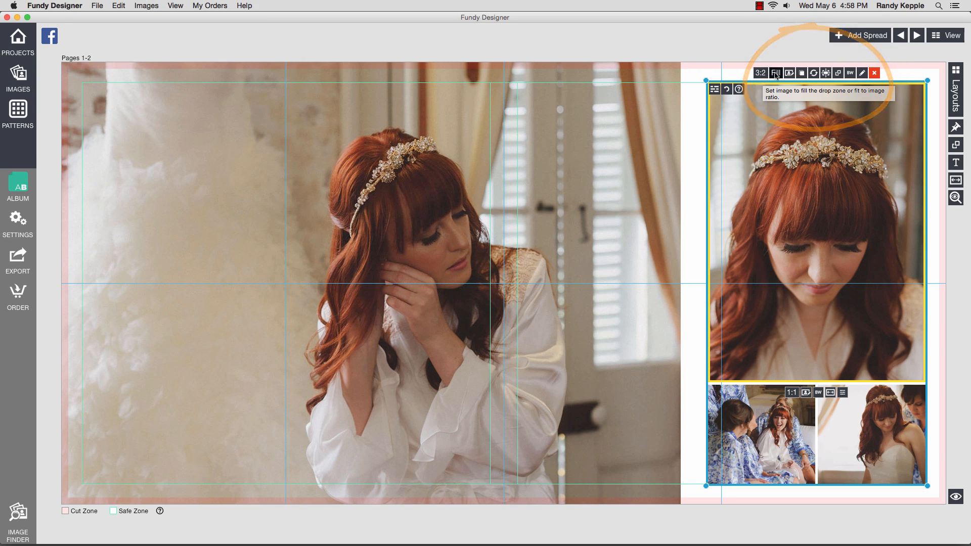
left_click(776, 74)
left_click(777, 73)
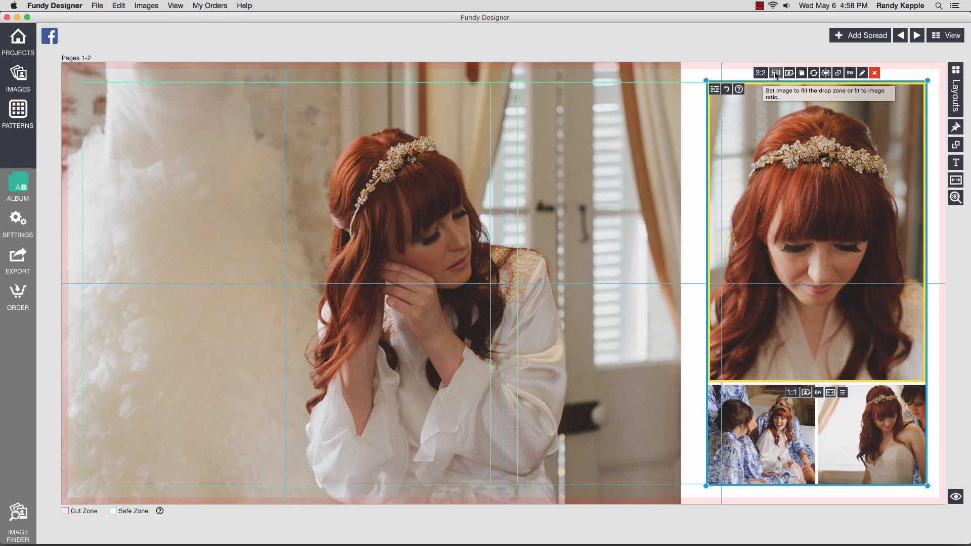
left_click(803, 74)
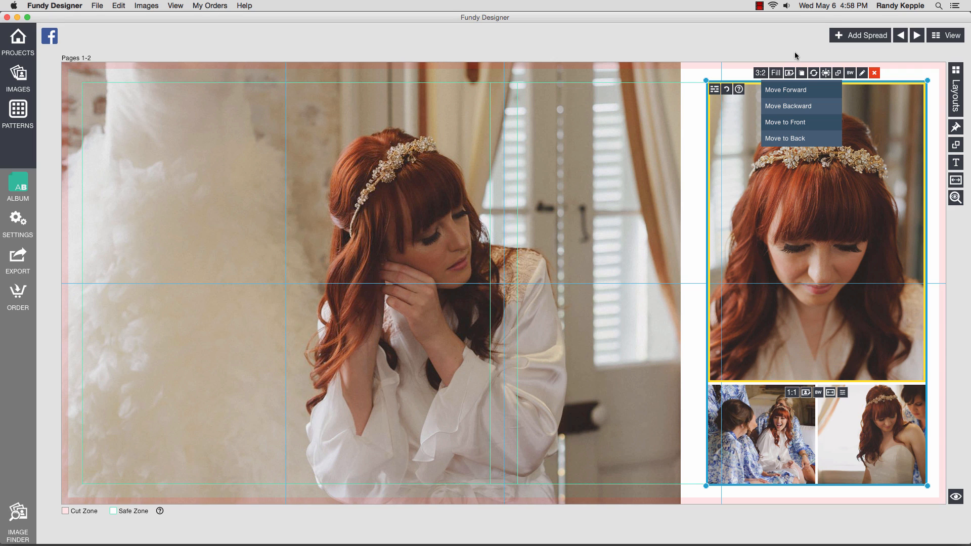
left_click(802, 74)
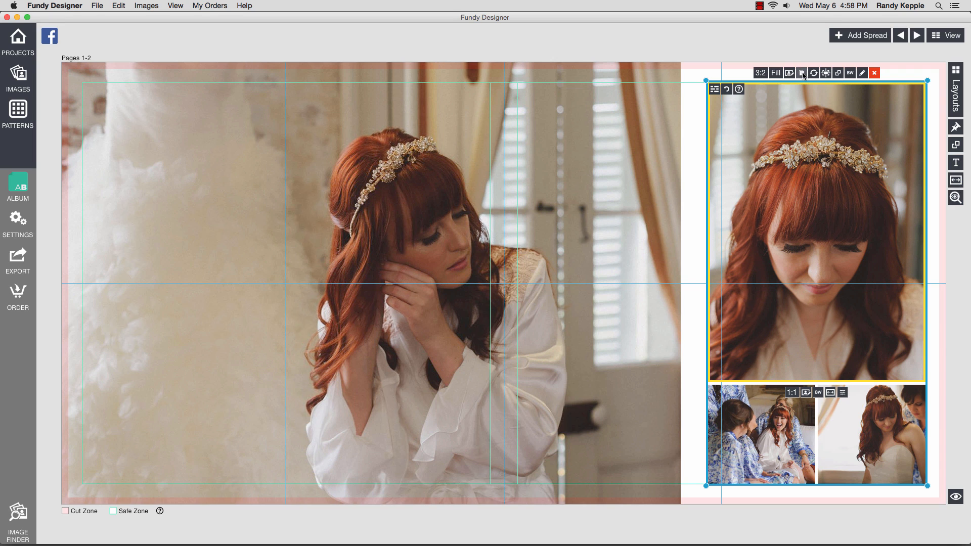
left_click(814, 75)
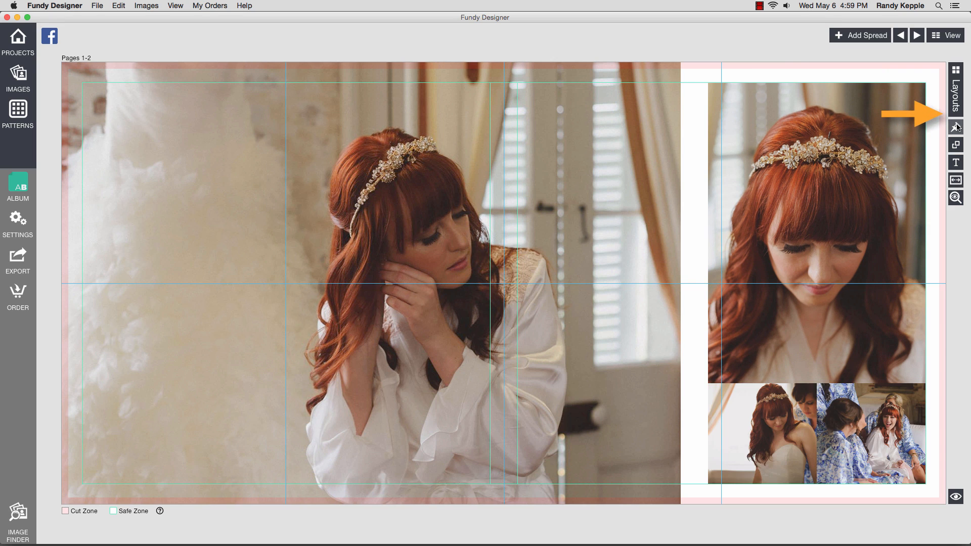
- Mirror the whole pages 1-2 spread horizontally and mirror it back again
left_click(960, 185)
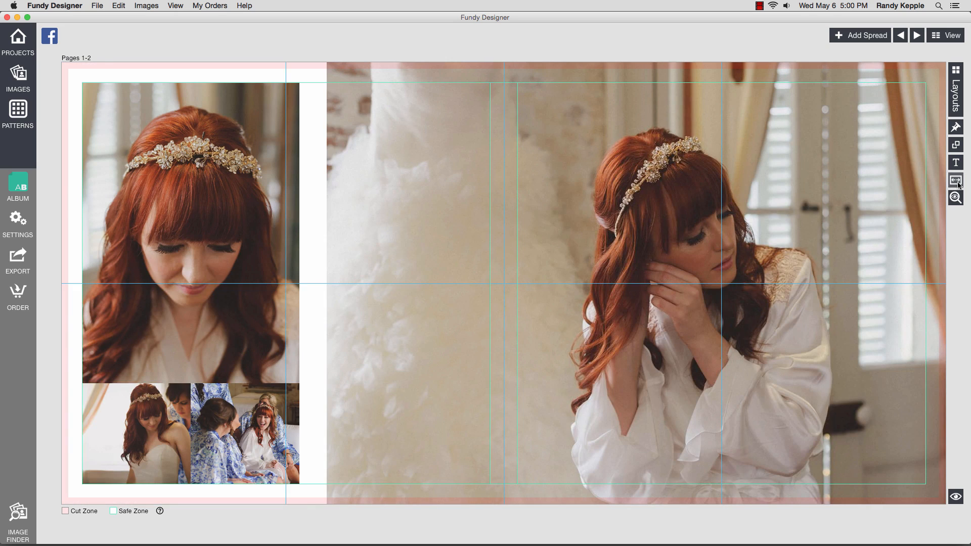
left_click(960, 184)
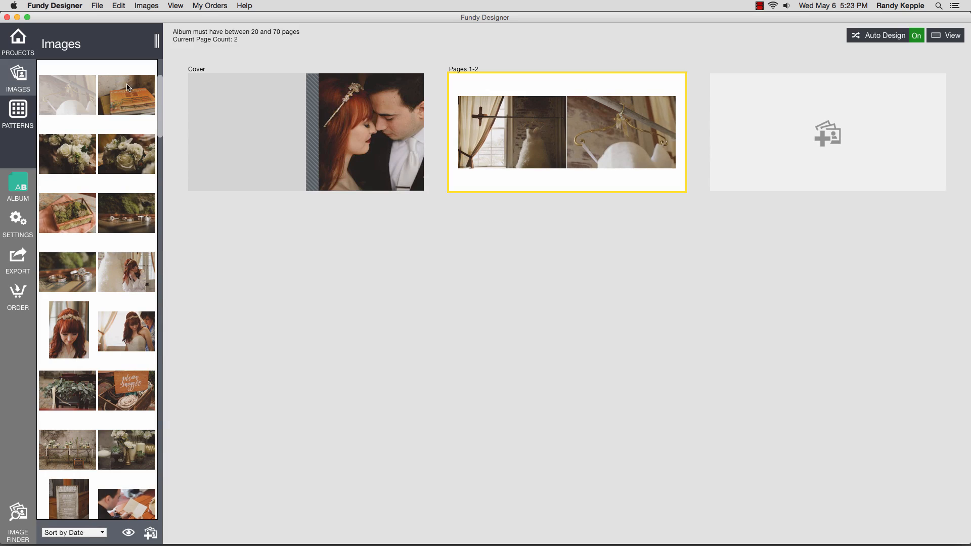
- Place the eight box, bouquet, sign and table decor photos on the empty spread after pages 1-2 and apply the full-width horizontal strip design
left_click(128, 87)
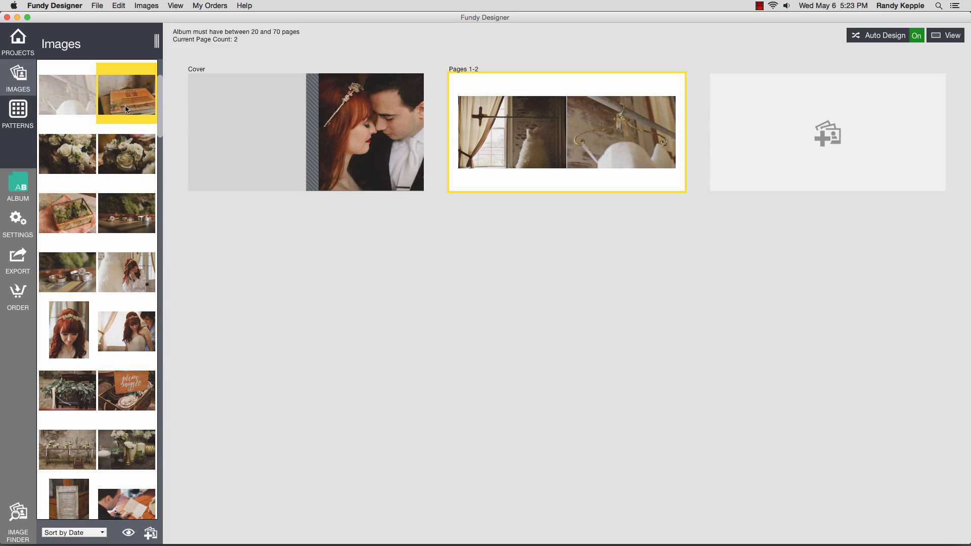
left_click(130, 157, "super")
left_click(68, 221, "super")
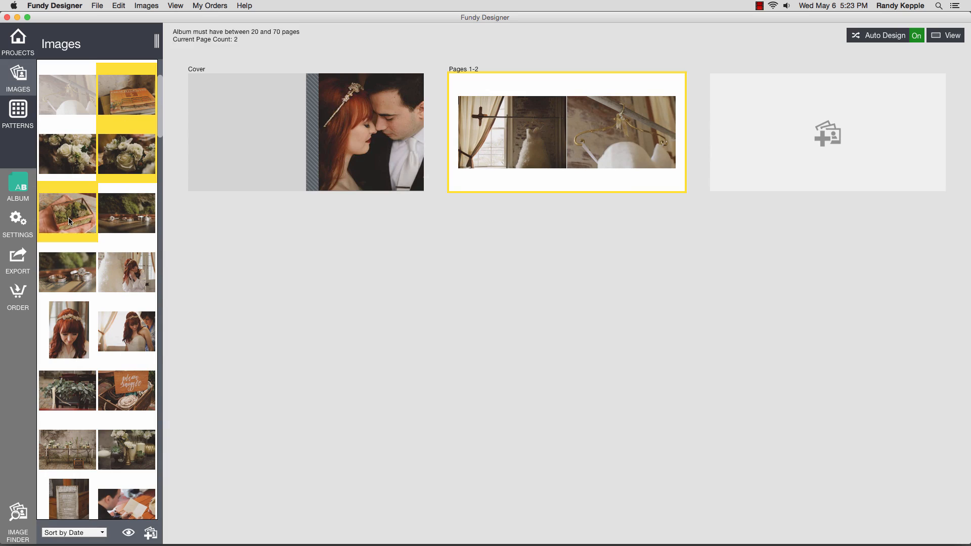
left_click(72, 387, "super")
left_click(126, 390, "super")
left_click(76, 456, "super")
left_click(125, 454, "super")
left_click(72, 494, "super")
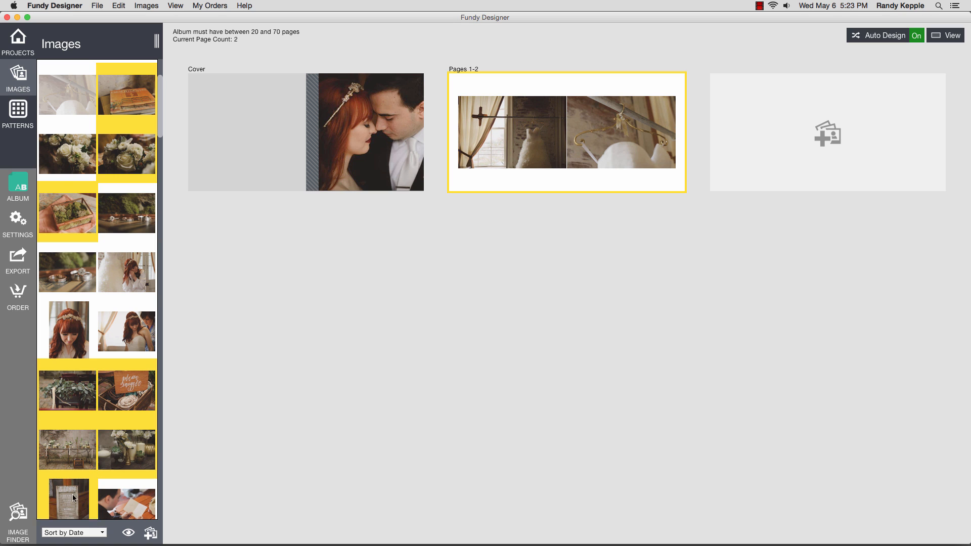
left_click_drag(72, 493, 808, 152)
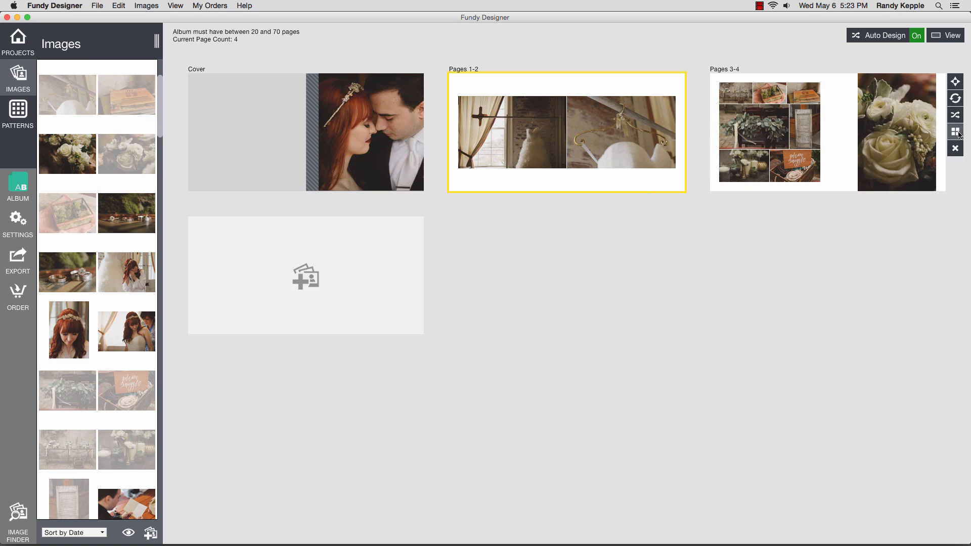
left_click(957, 133)
left_click(674, 150)
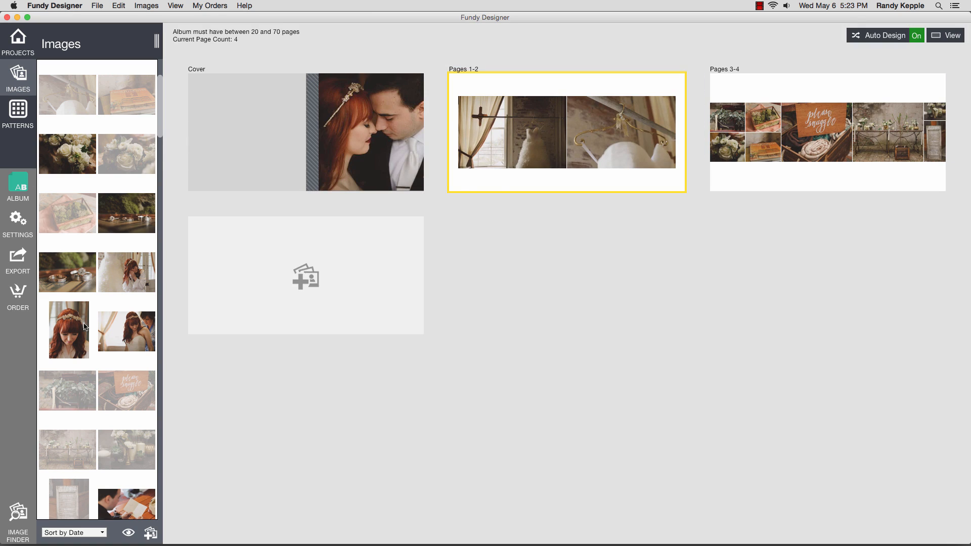
- Place the photo of the bride putting on her earring alone on the empty spread after pages 3-4
left_click_drag(125, 276, 299, 272)
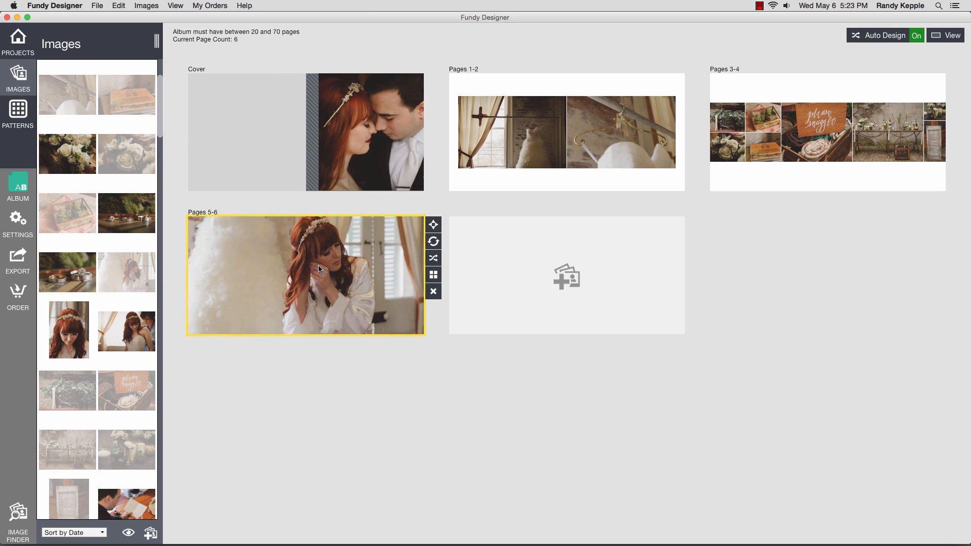
- Place the letter, cuff and wristwatch photos of the groom on the next empty spread, using the design with the letter photo large
scroll(104, 327, "down", 5)
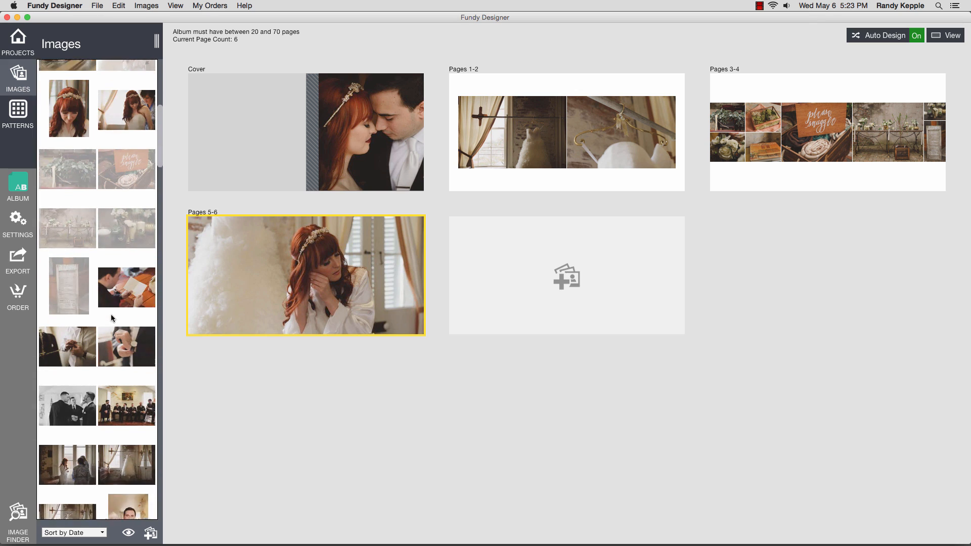
scroll(110, 314, "down", 2)
left_click(132, 213)
left_click(76, 271, "super")
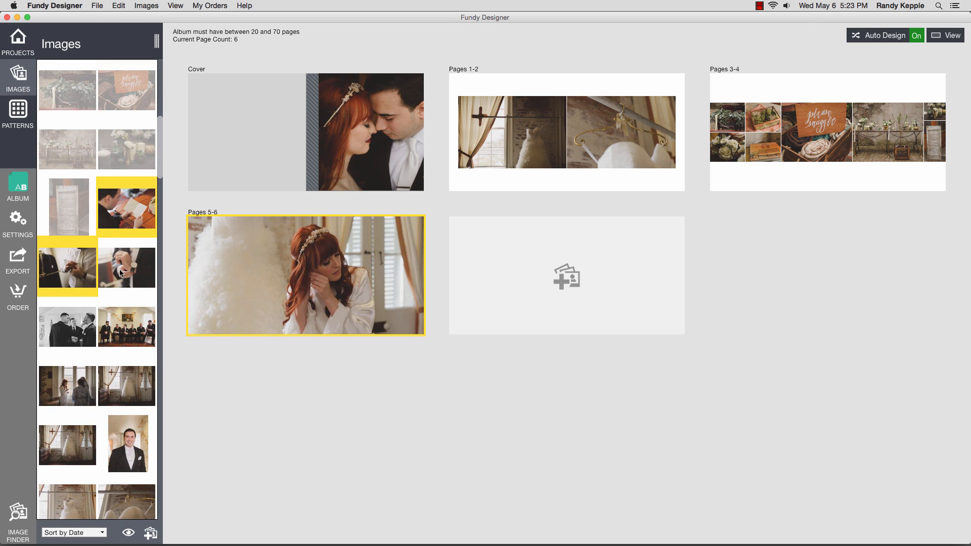
left_click(122, 274, "super")
left_click_drag(121, 273, 504, 283)
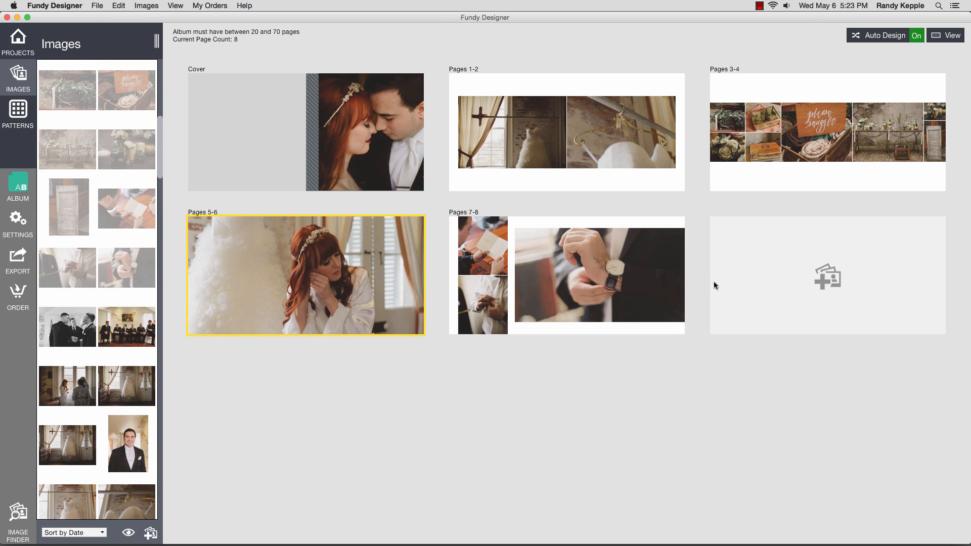
left_click(695, 274)
left_click(641, 310)
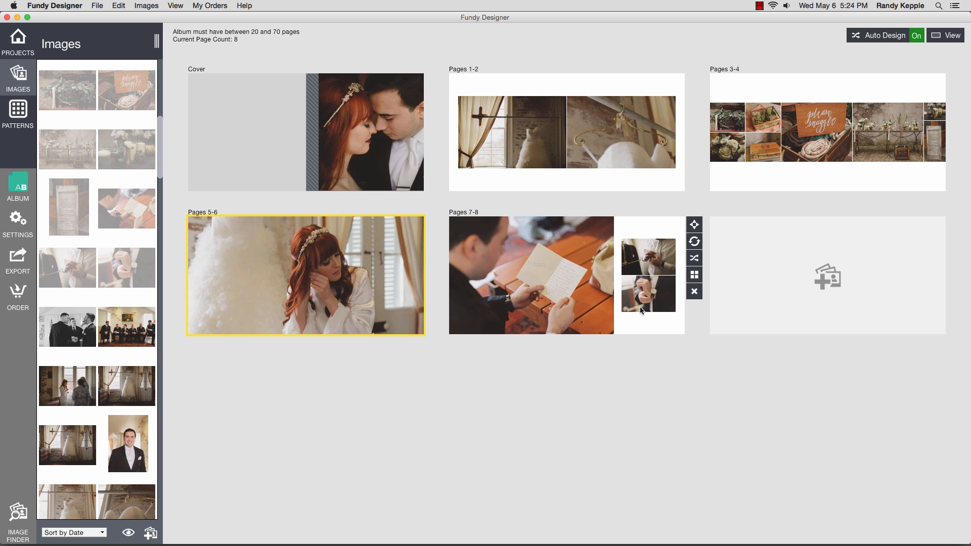
- Open the pages 7-8 spread for editing and set the cuff and wristwatch photos to the 1:1 ratio
double_click(652, 268)
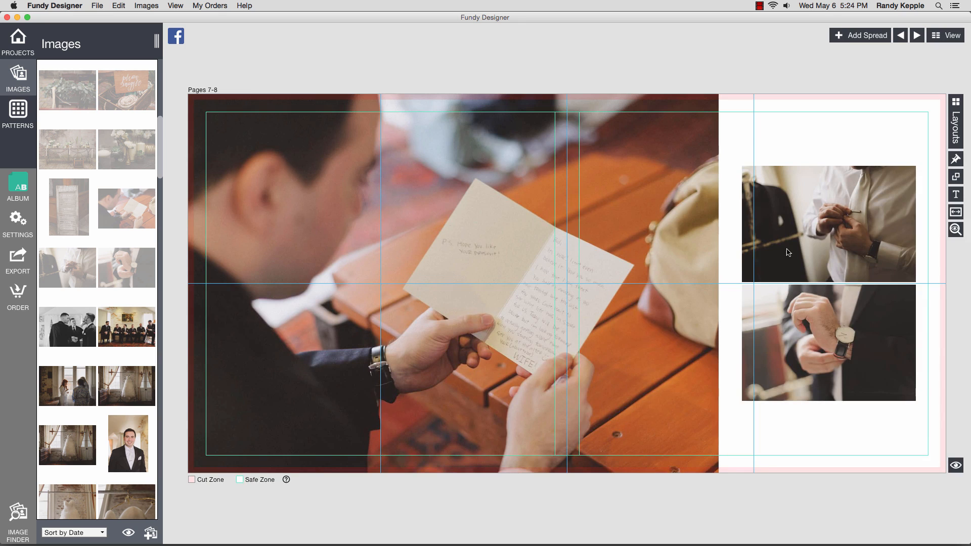
left_click(789, 252)
left_click(804, 292)
left_click(810, 325)
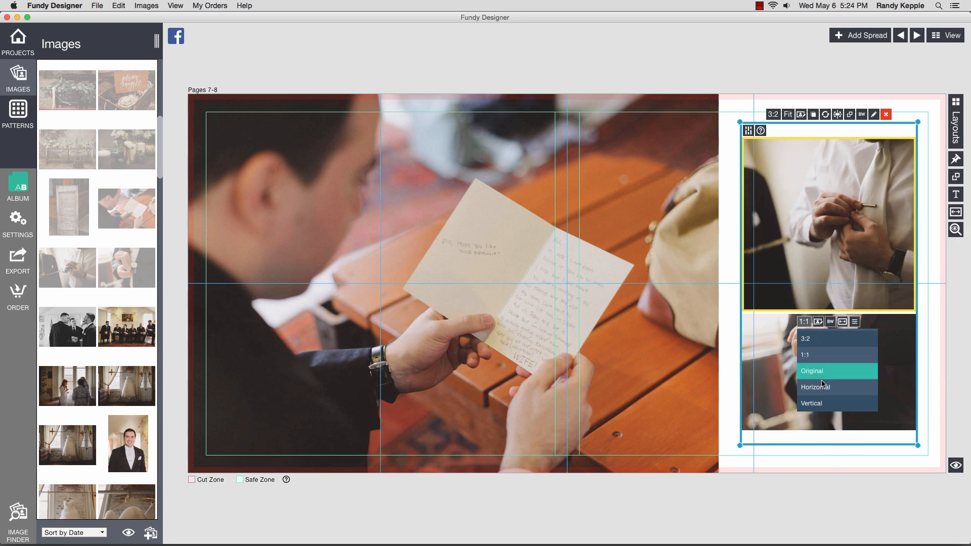
left_click(903, 390)
left_click(804, 440)
left_click(806, 472)
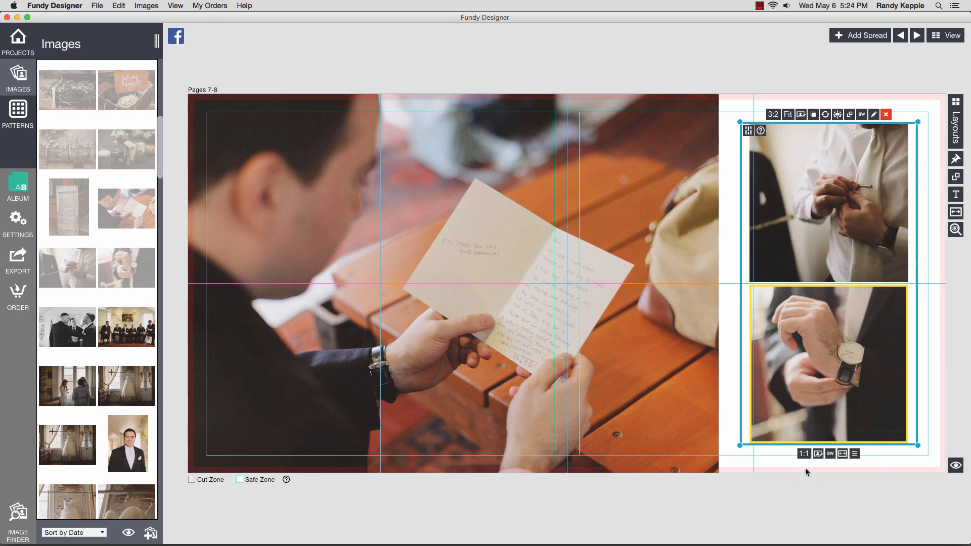
- Reposition the wristwatch and cuff photos within their square frames and return to the overview of all spreads
left_click_drag(815, 377, 835, 388)
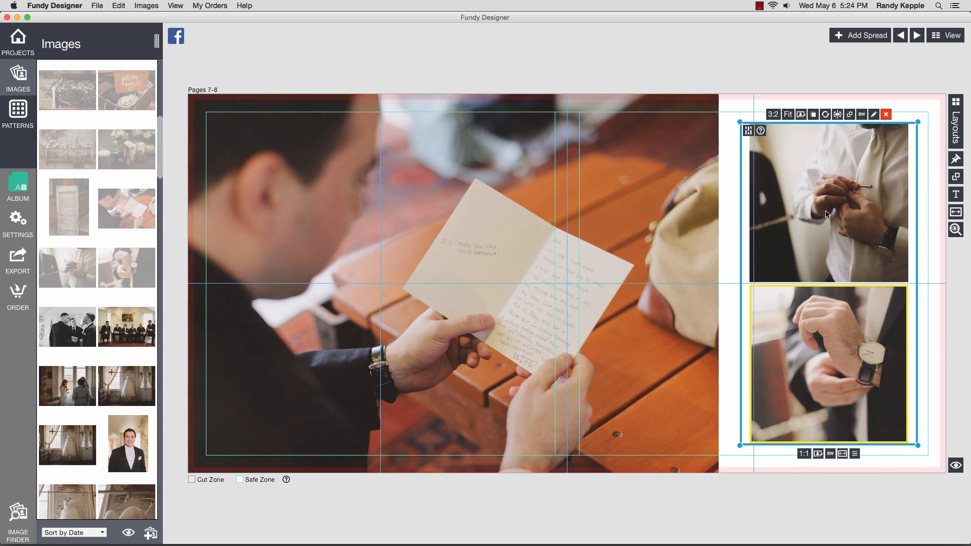
left_click_drag(827, 214, 818, 216)
left_click(946, 35)
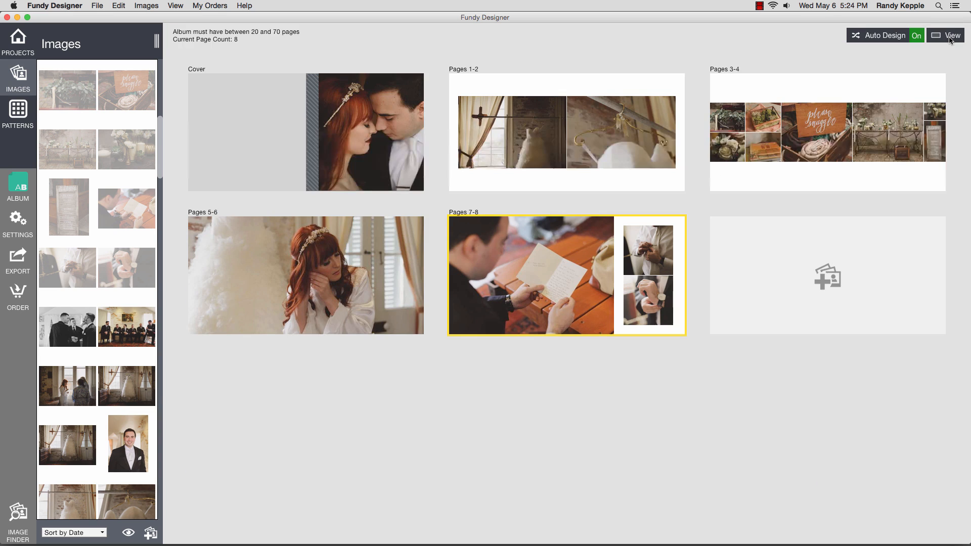
- Place the color photo of the seated groomsmen alone on the empty spread after pages 7-8
left_click_drag(106, 329, 791, 266)
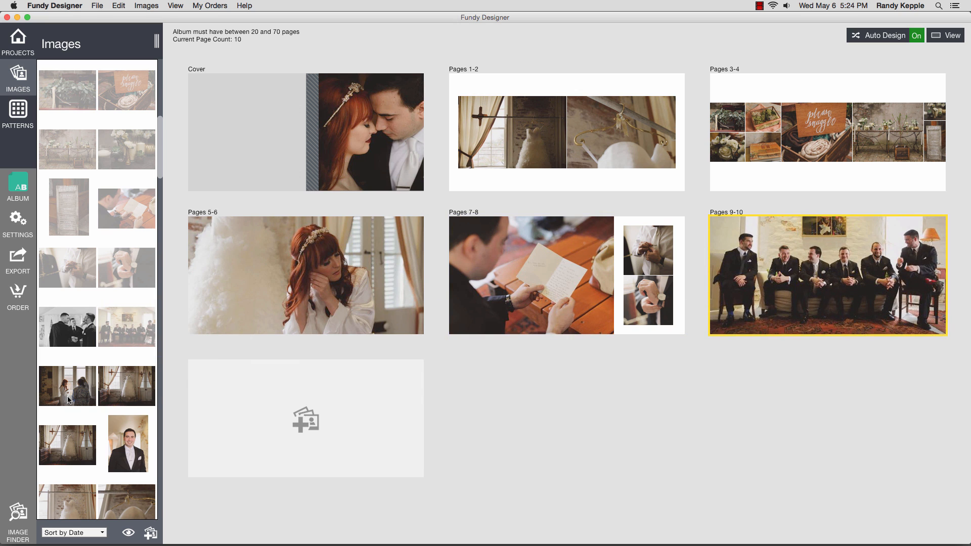
- Select three hanging wedding dress photos and the photo of the bride by the window, and place them together on the empty spread after pages 9-10
left_click(65, 441)
scroll(76, 384, "down", 3)
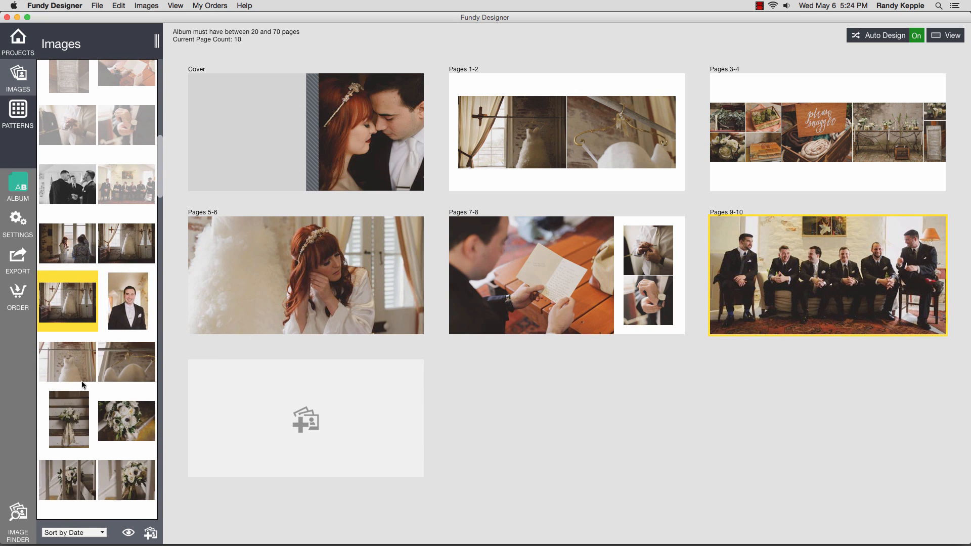
left_click(72, 368, "super")
left_click(120, 367, "super")
left_click(76, 246, "super")
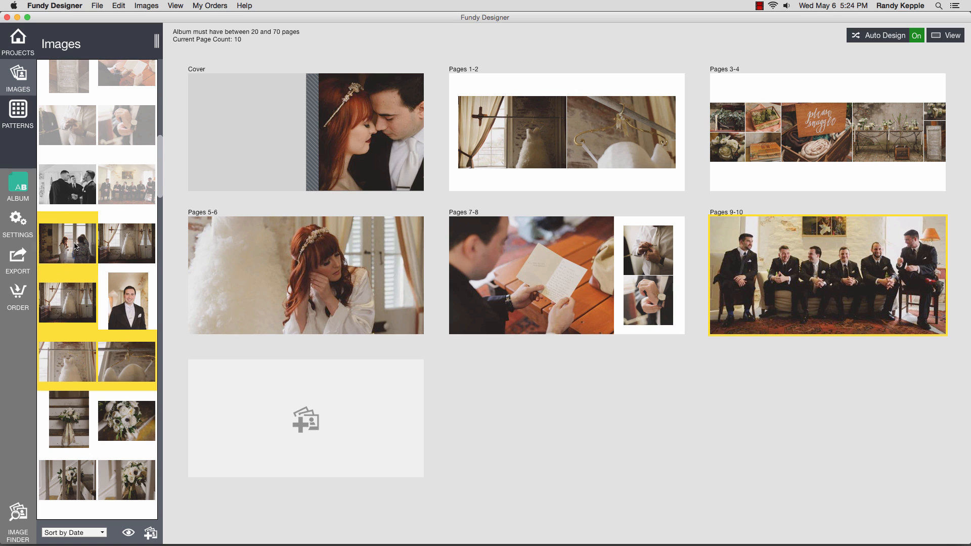
left_click_drag(76, 246, 253, 405)
- Reshuffle the designs for pages 11-12, apply the one with the full dress large beside three stacked photos, and open the spread for editing
left_click(434, 418)
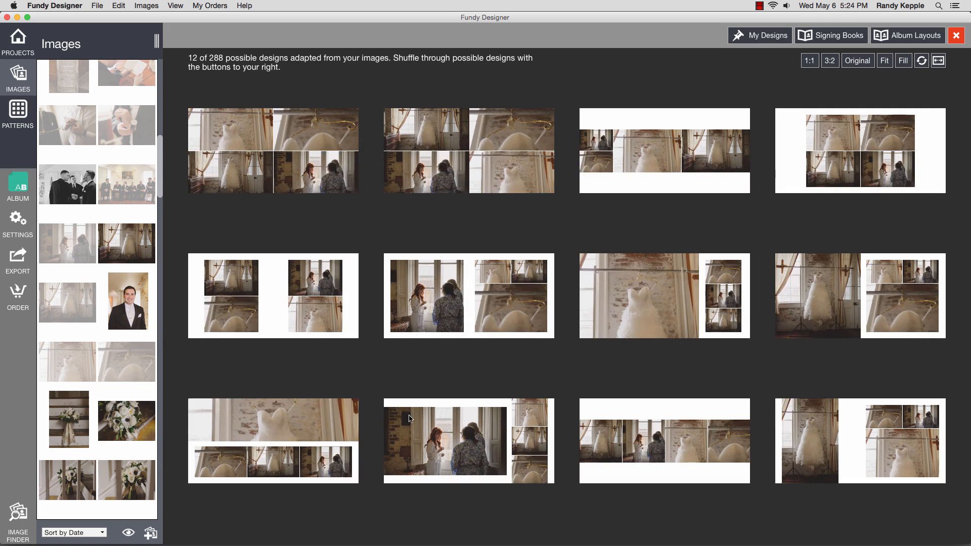
left_click(922, 61)
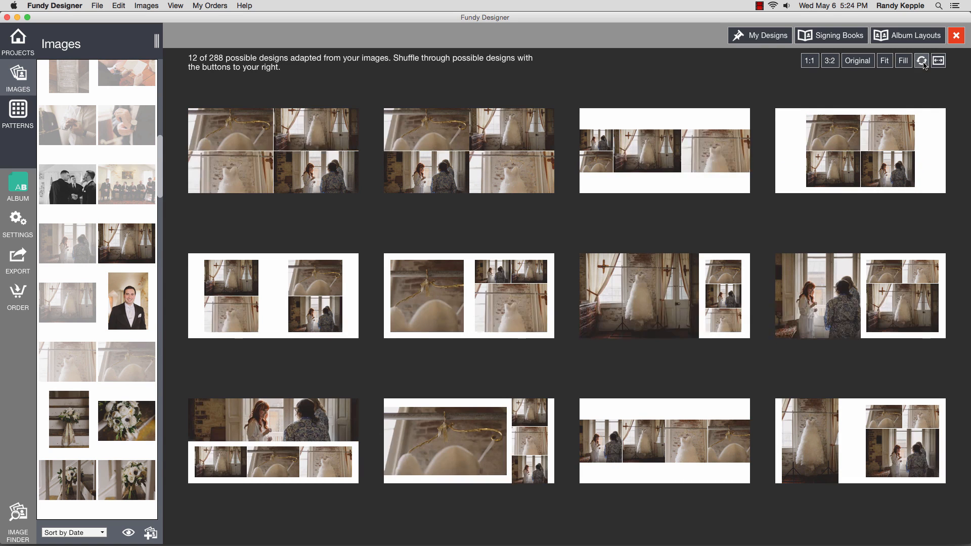
left_click(640, 313)
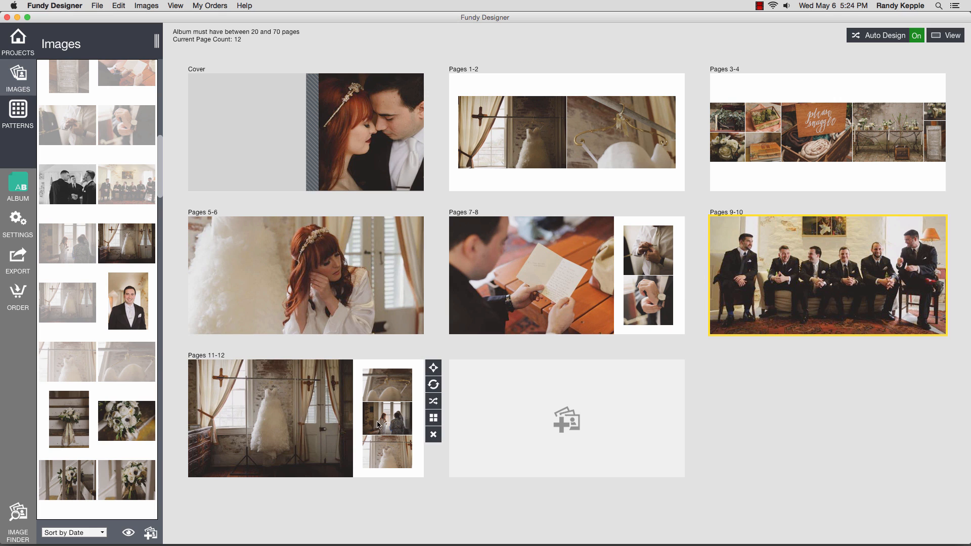
double_click(375, 424)
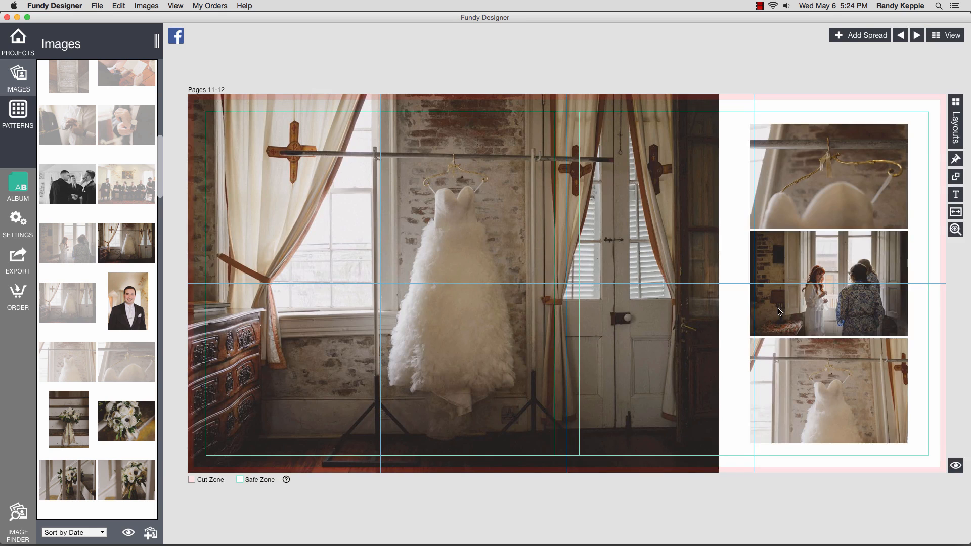
- Set the middle and bottom photos of the three-photo stack on pages 11-12 to a 1:1 ratio
left_click(804, 346)
left_click(806, 378)
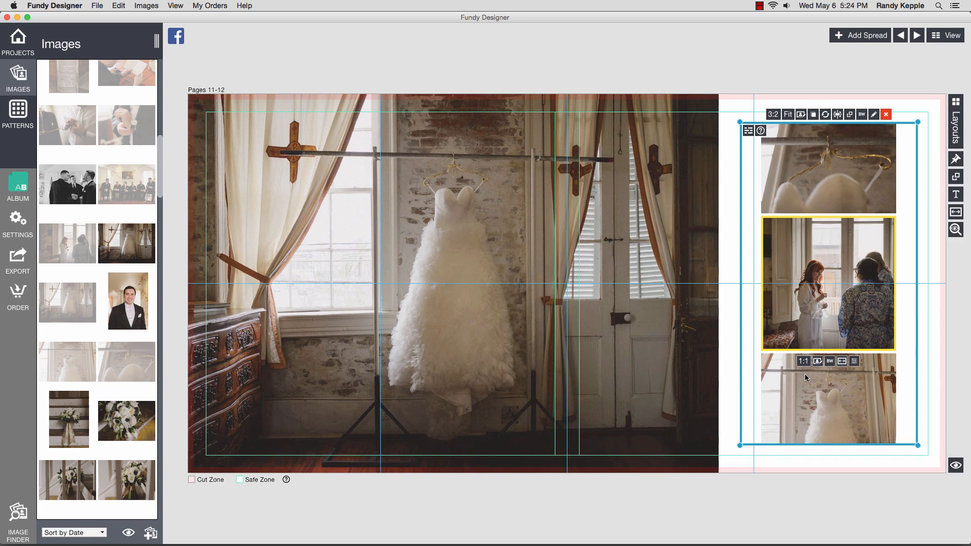
left_click(815, 402)
left_click(805, 455)
left_click(806, 484)
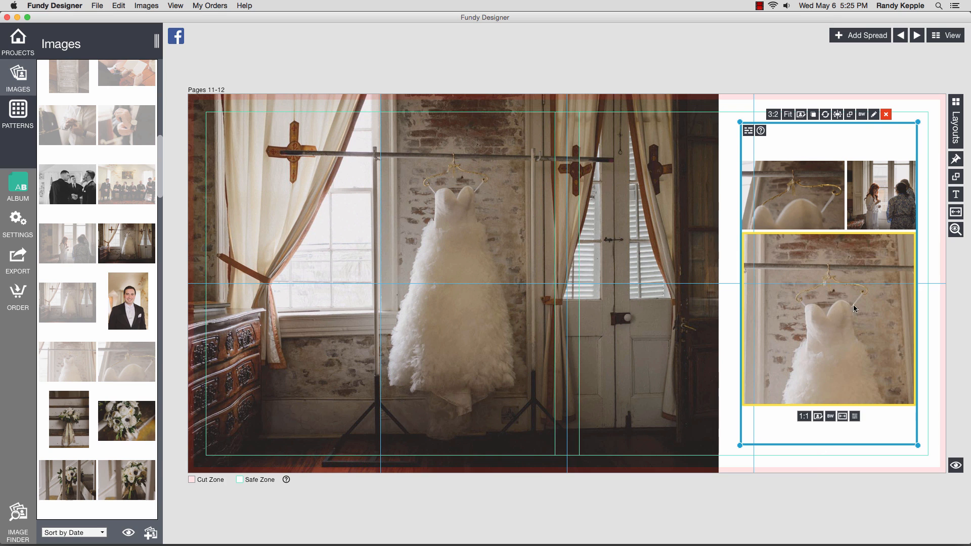
- Swap the bride-by-the-window photo into the large frame, exchange the two small dress photos, and return to the overview of all spreads
left_click_drag(883, 222, 840, 326)
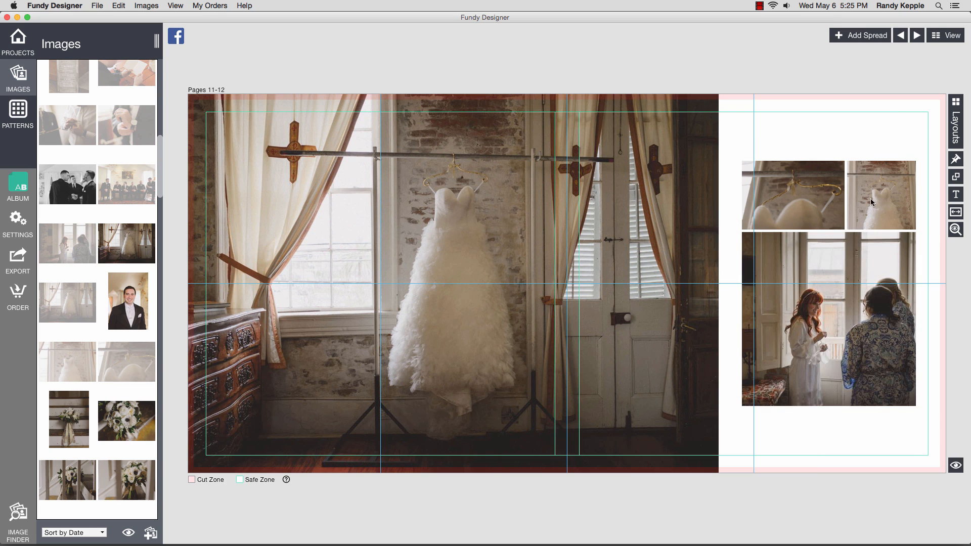
left_click_drag(871, 202, 795, 197)
left_click(946, 35)
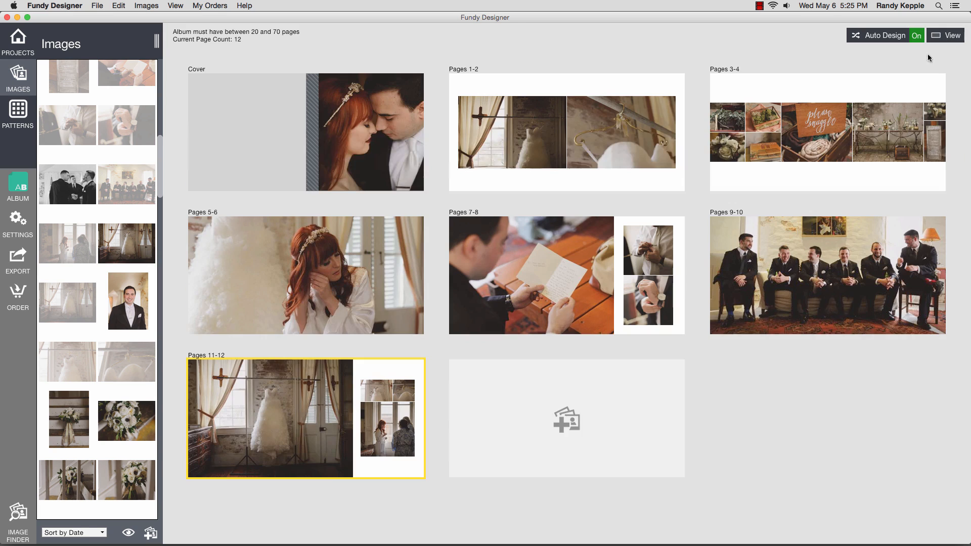
- Place two bouquet photos and the sofa flowers photo on the spread after pages 11-12, using the design with the stair bouquet large beside two stacked photos
scroll(134, 324, "down", 5)
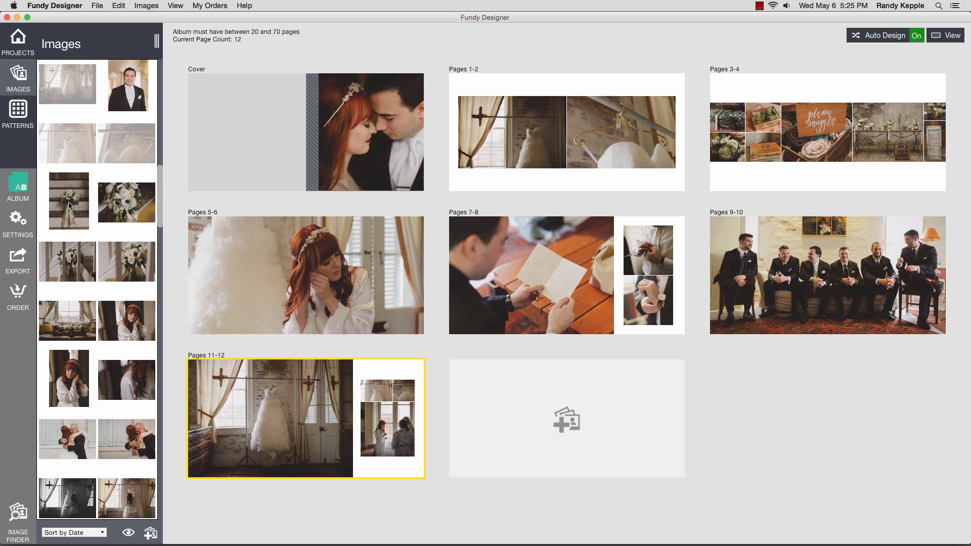
left_click(69, 205)
left_click(81, 268, "super")
left_click(75, 329, "super")
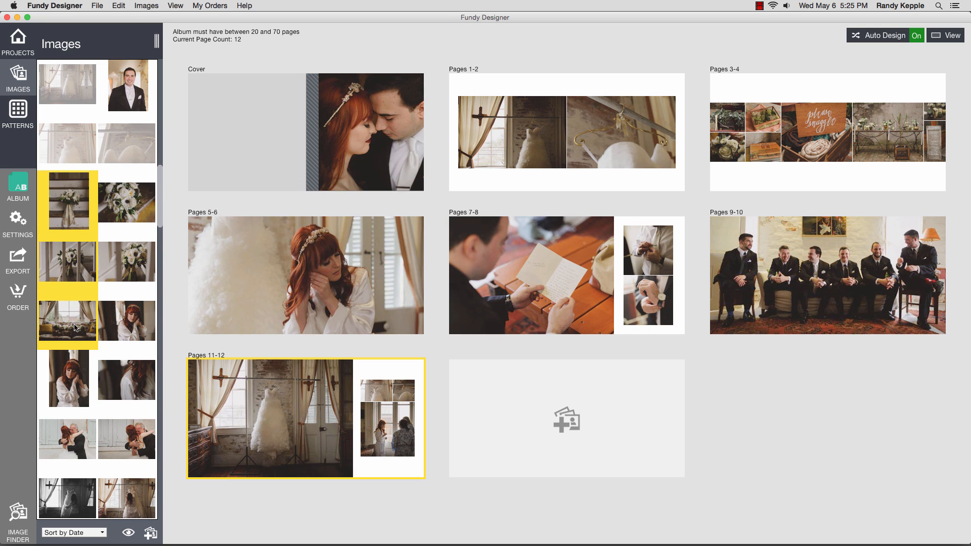
left_click_drag(75, 329, 543, 426)
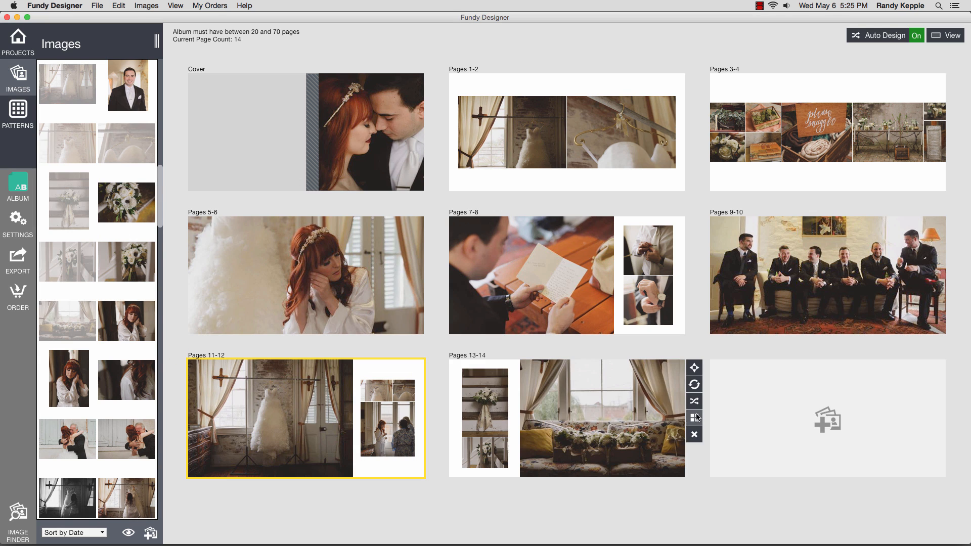
left_click(694, 418)
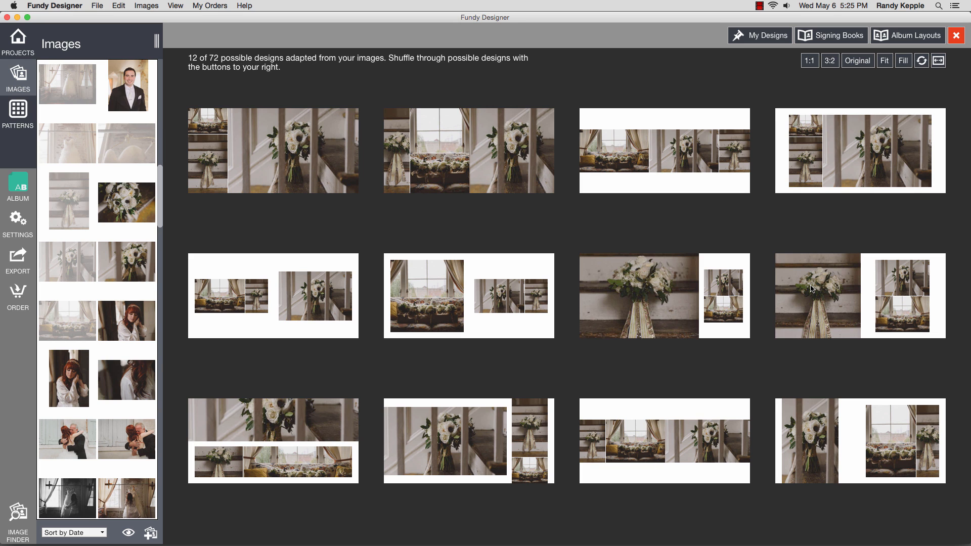
left_click(691, 287)
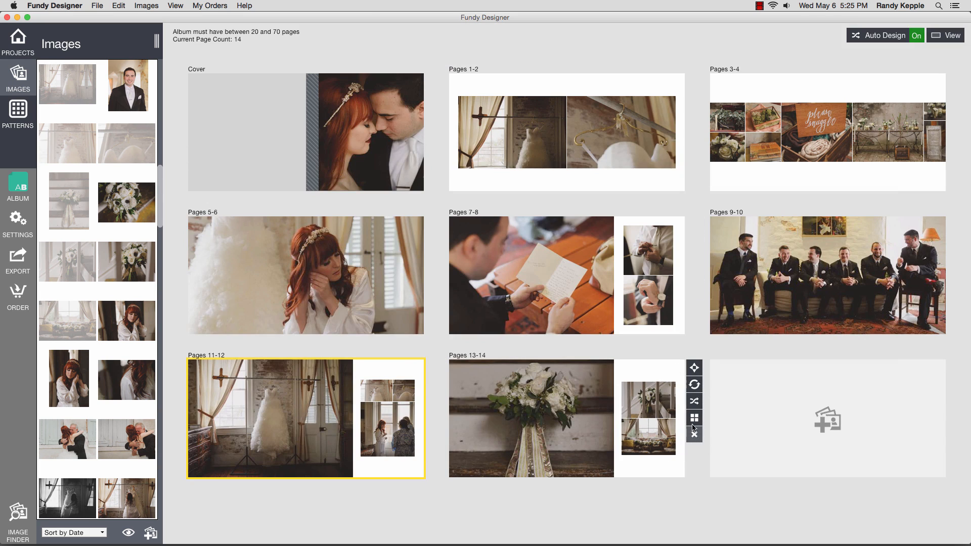
- Open pages 13-14 for editing, mirror the layout horizontally, and swap the sofa flowers photo into the large frame
double_click(622, 425)
left_click(958, 213)
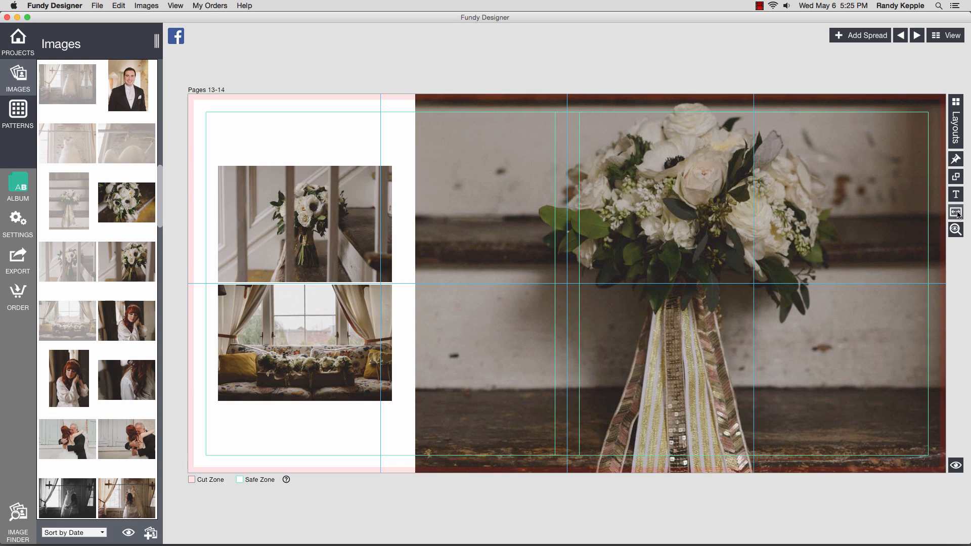
left_click_drag(300, 358, 667, 330)
- Set the lower bouquet photo on the stairs to a 1:1 ratio and reposition it within its frame
left_click(274, 359)
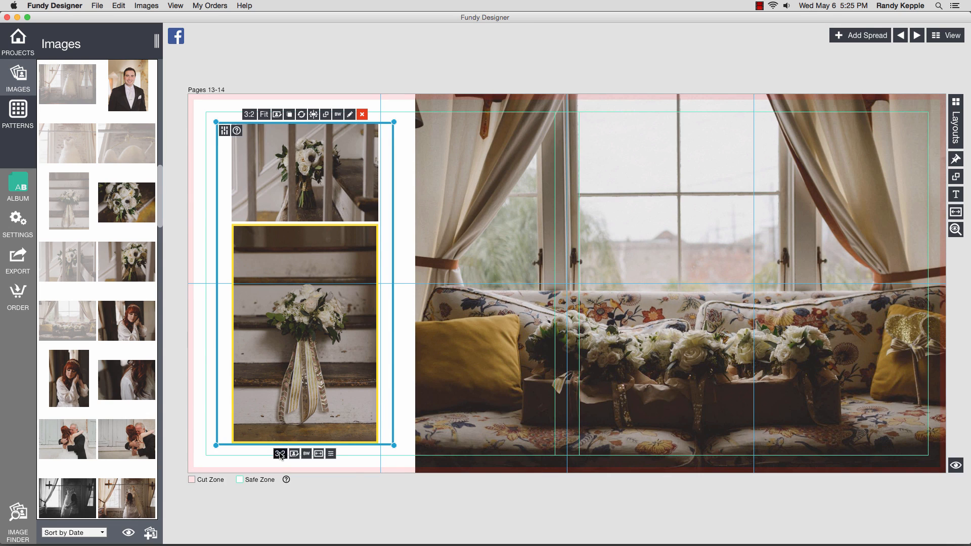
left_click(280, 454)
left_click(283, 482)
left_click_drag(317, 357, 315, 377)
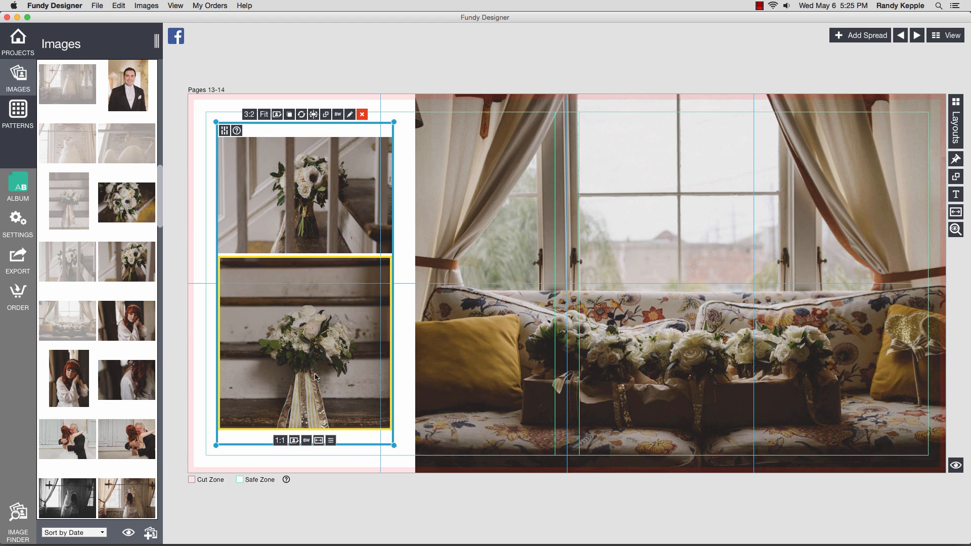
- Set the upper bouquet photo behind the railing to a 1:1 ratio and return to the overview of all spreads
left_click(311, 182)
left_click(280, 263)
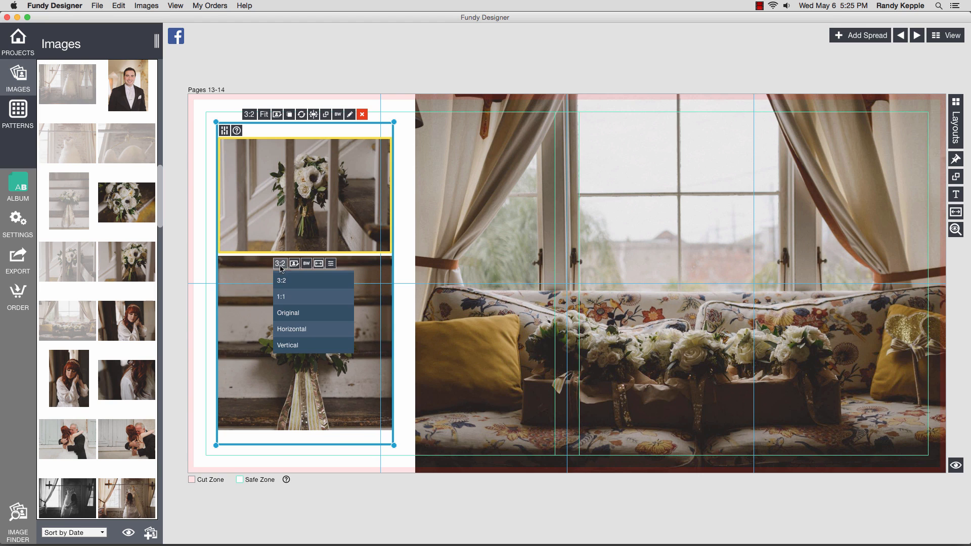
left_click(283, 296)
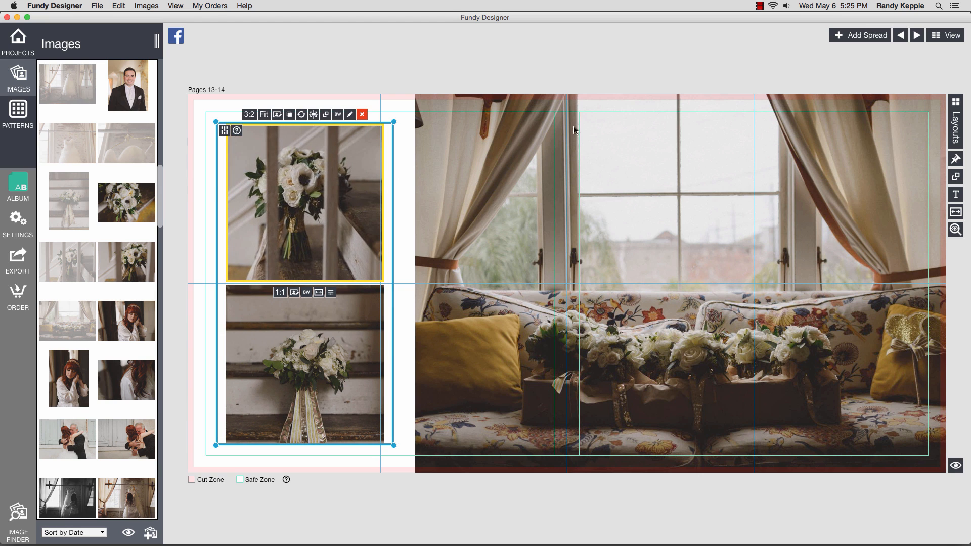
left_click(946, 35)
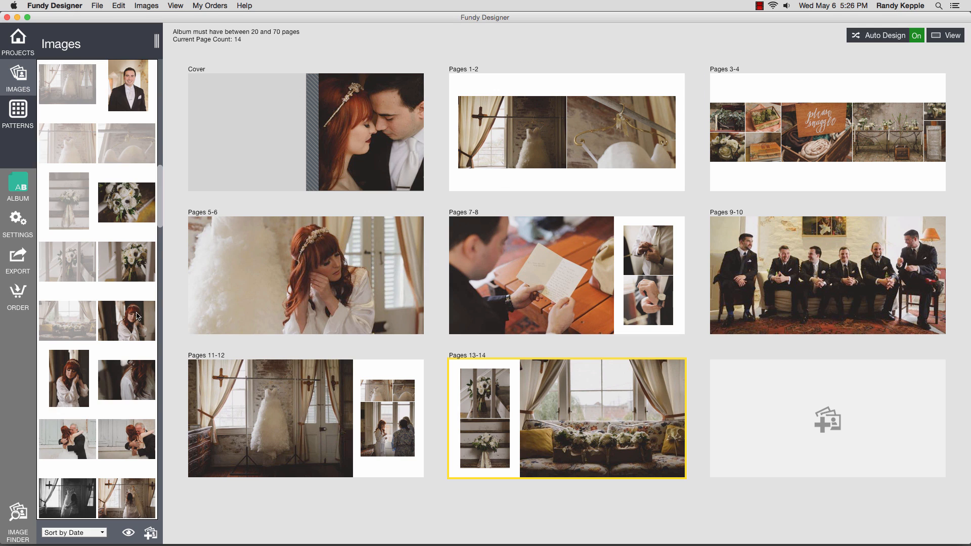
- Place the robe portrait, hair close-up, laughing bride and color window dress photo together on the empty spread after pages 13-14
scroll(137, 316, "down", 5)
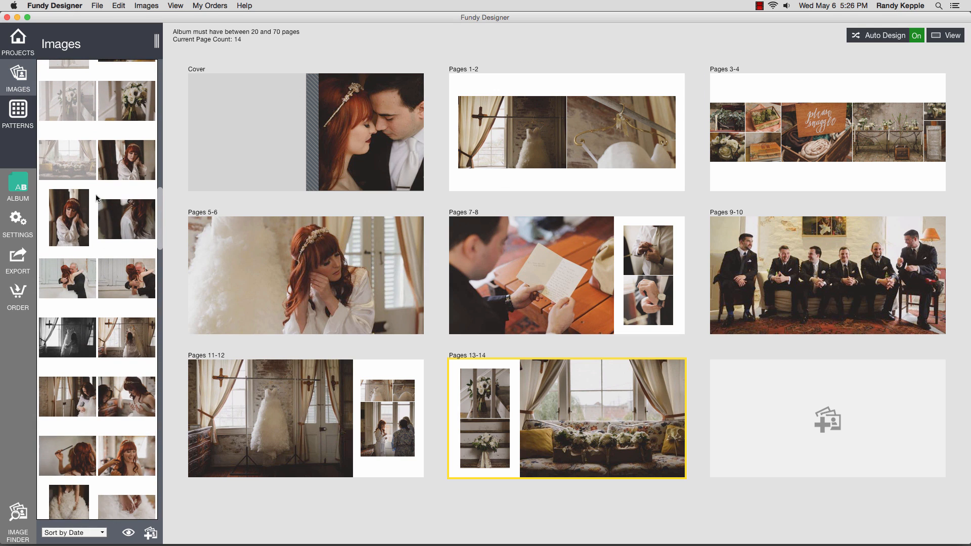
left_click(97, 198)
left_click(122, 220, "shift")
left_click(129, 455, "super")
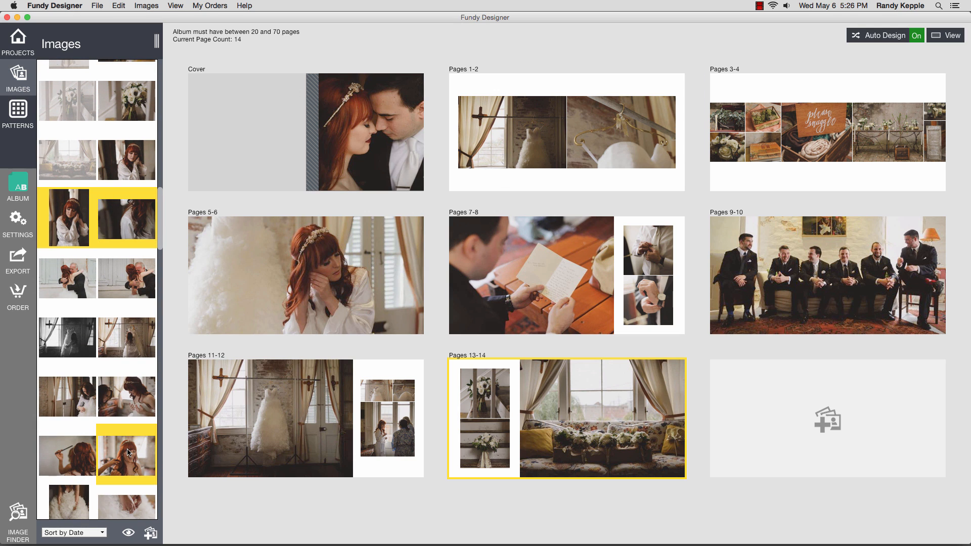
left_click_drag(134, 341, 890, 431)
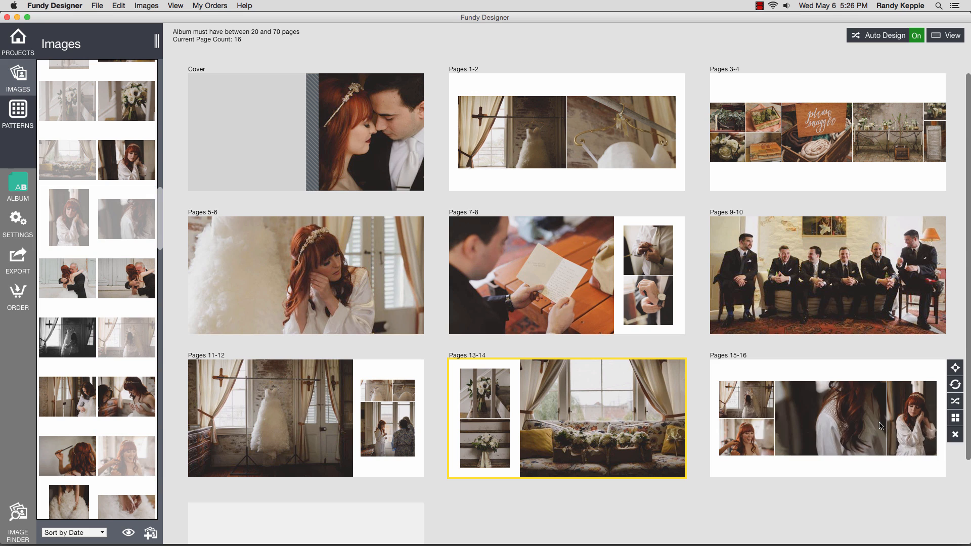
- Apply the design with one large photo beside three stacked ones to pages 15-16 and swap the laughing bride into the large frame
left_click(956, 419)
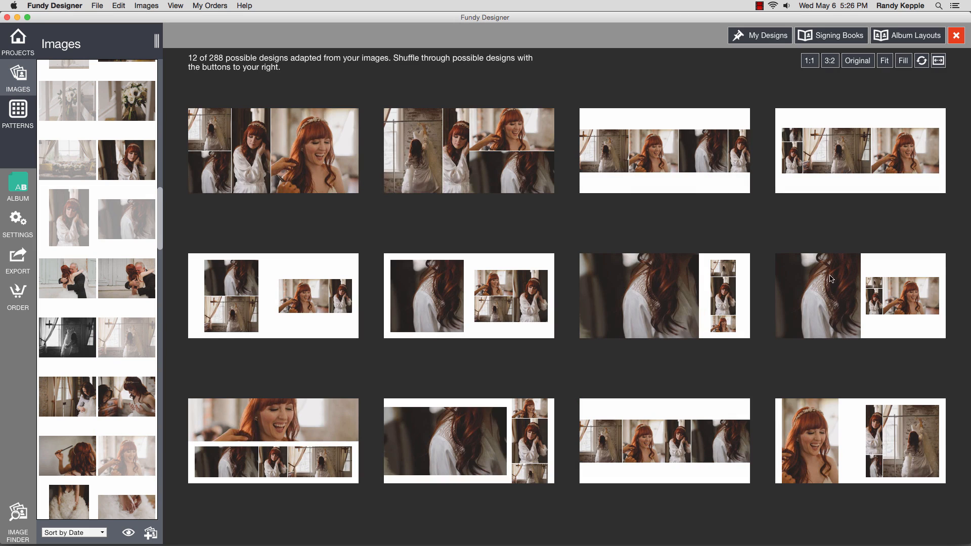
left_click(649, 300)
left_click_drag(914, 459, 816, 416)
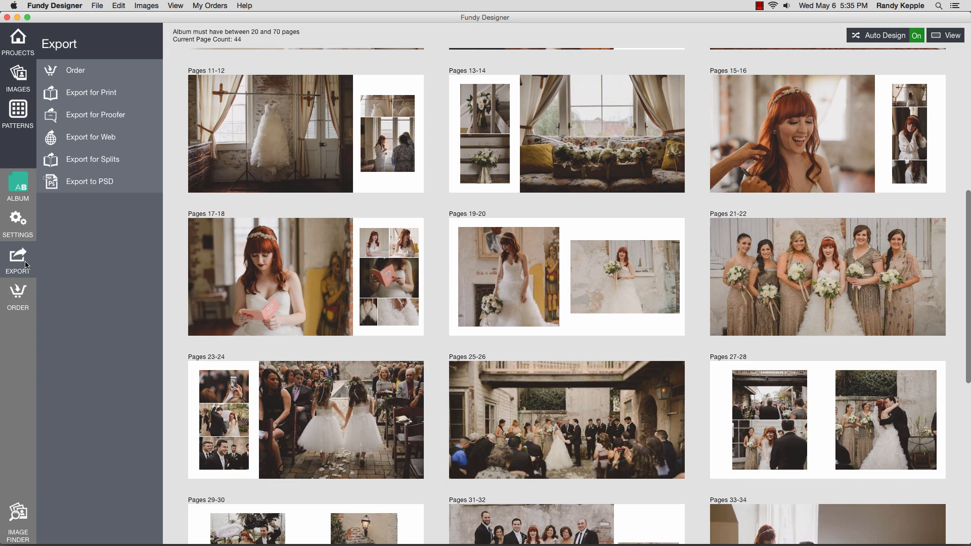
- Start the album order, go through review and verification, create the print files, and agree to upload them to the lab
left_click(104, 71)
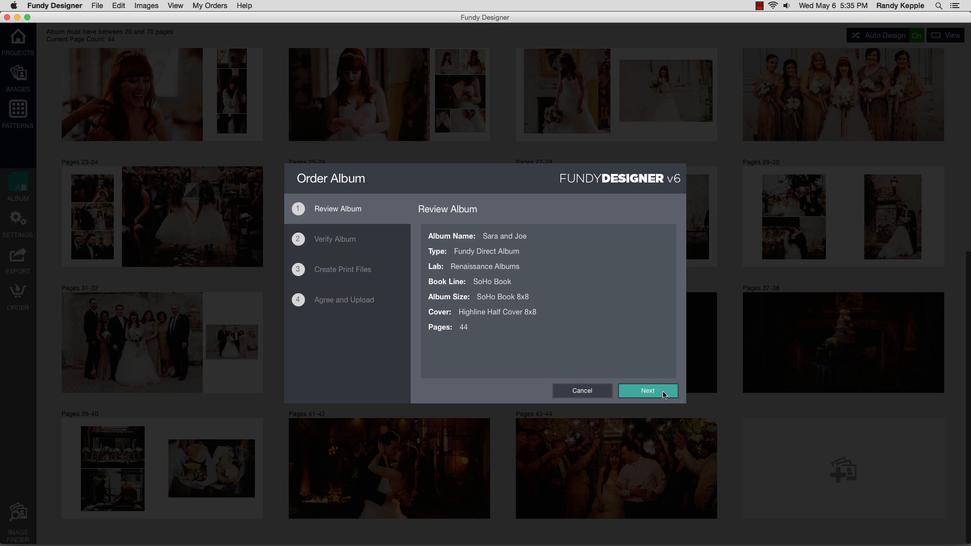
left_click(665, 395)
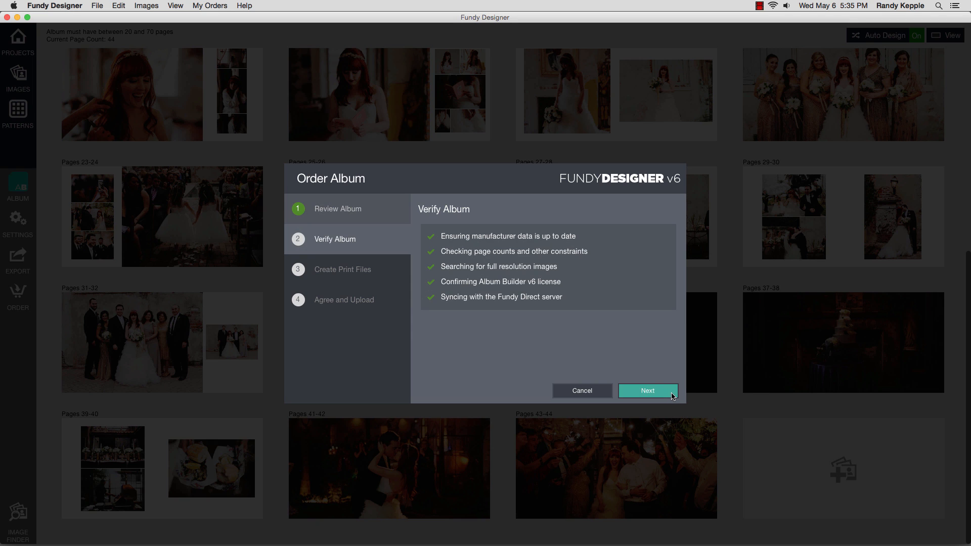
left_click(674, 396)
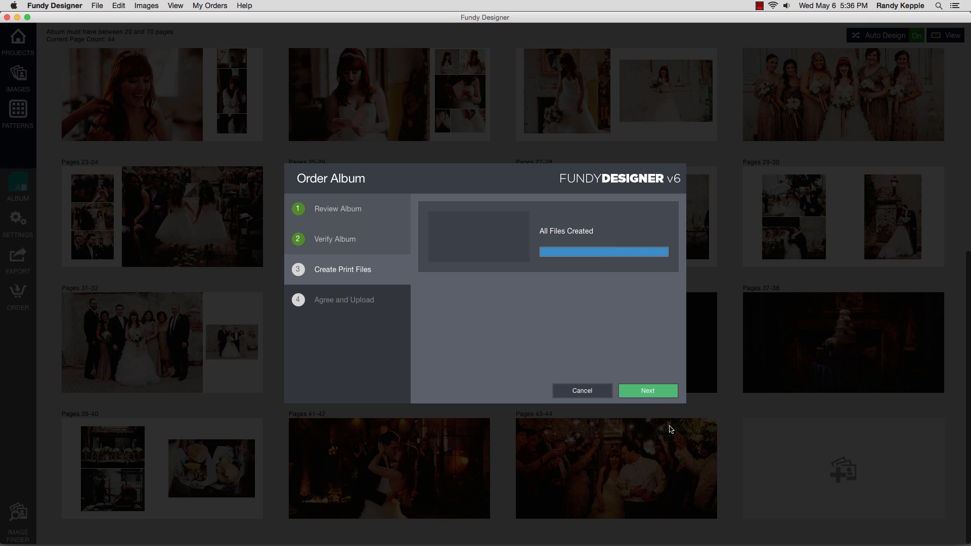
left_click(670, 392)
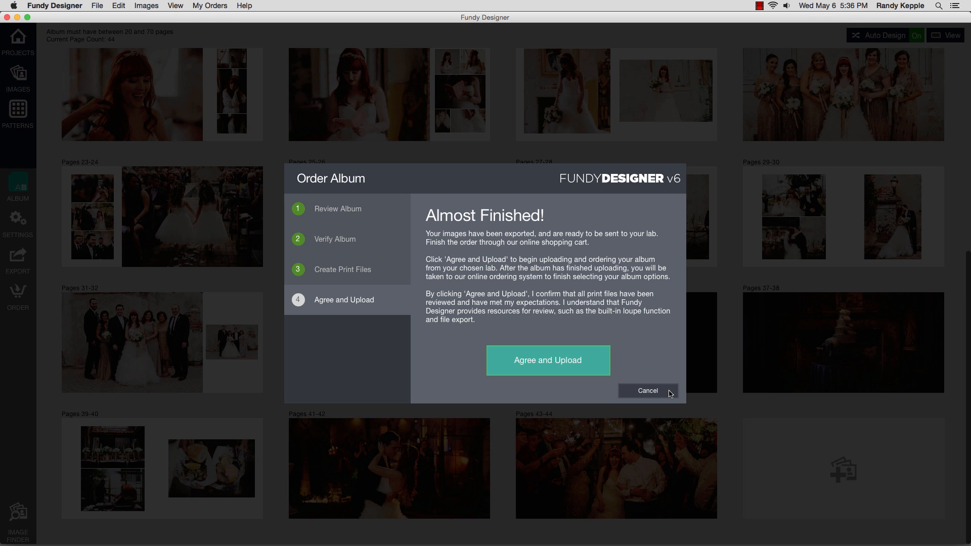
left_click(586, 359)
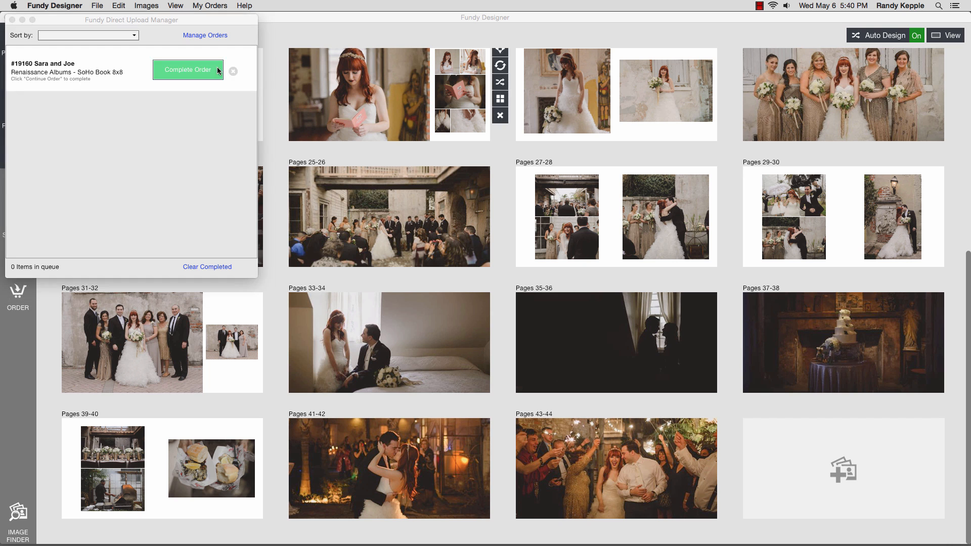
- Continue the uploaded order in the online cart and choose Gramercy Leather Black as the cover material
left_click(218, 70)
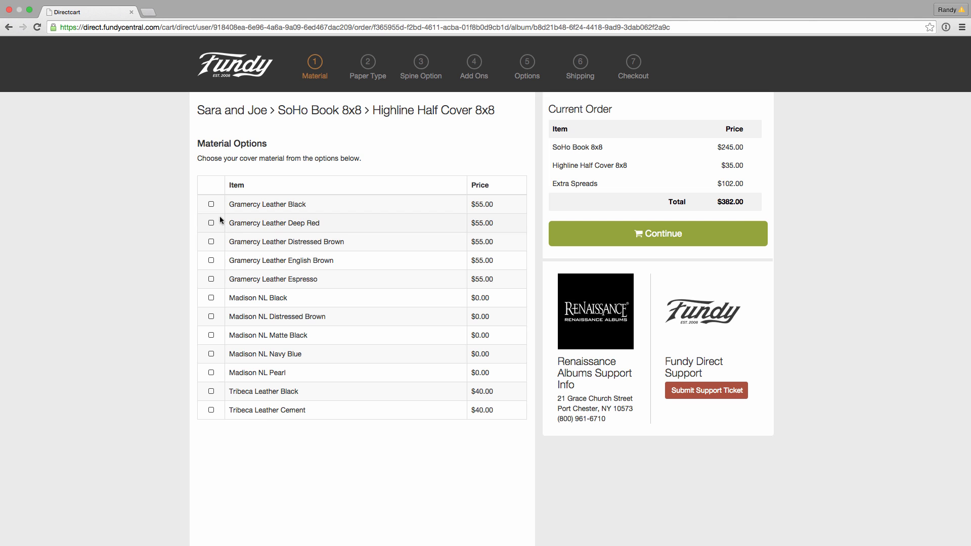
left_click(211, 204)
left_click(739, 256)
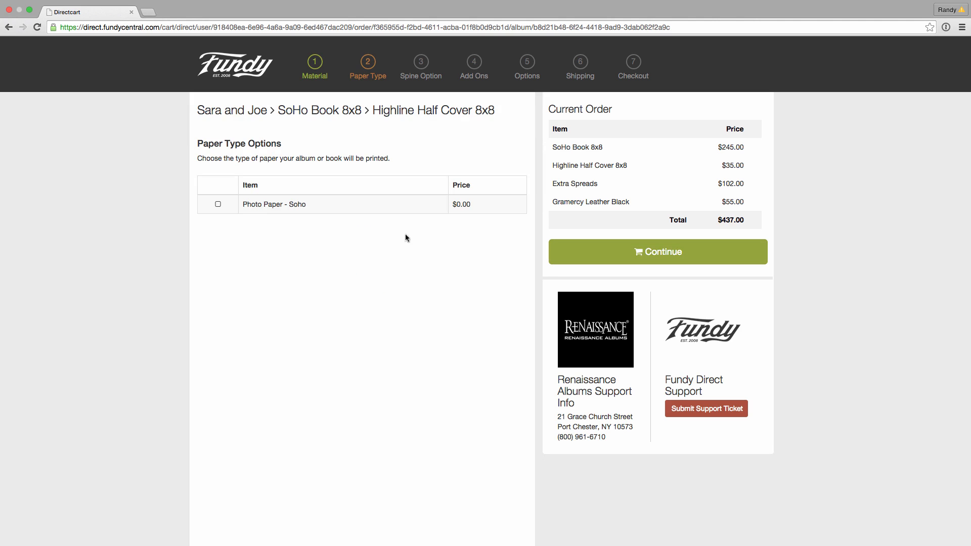
- Choose Photo Paper - Soho as the paper type and Matte Coating as the paper finish
left_click(218, 204)
left_click(744, 275)
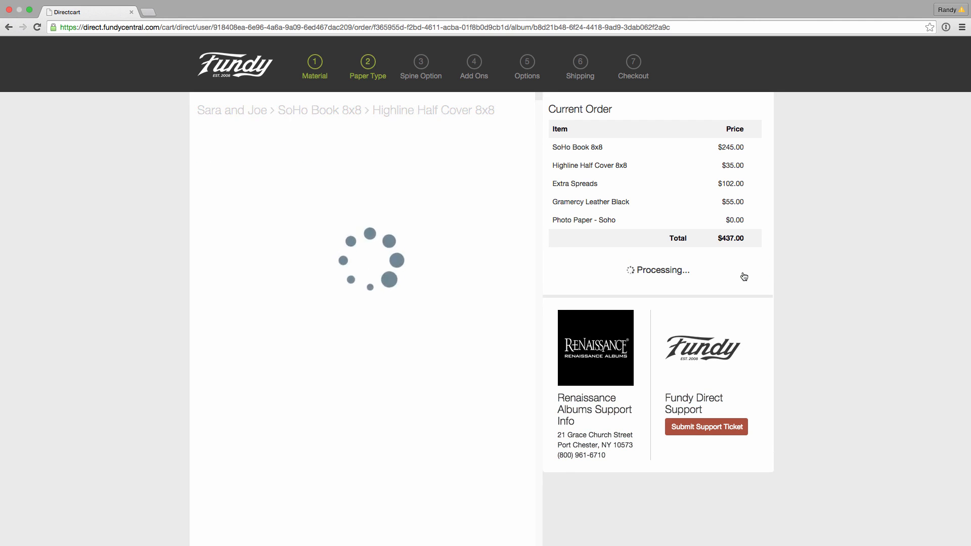
left_click(744, 276)
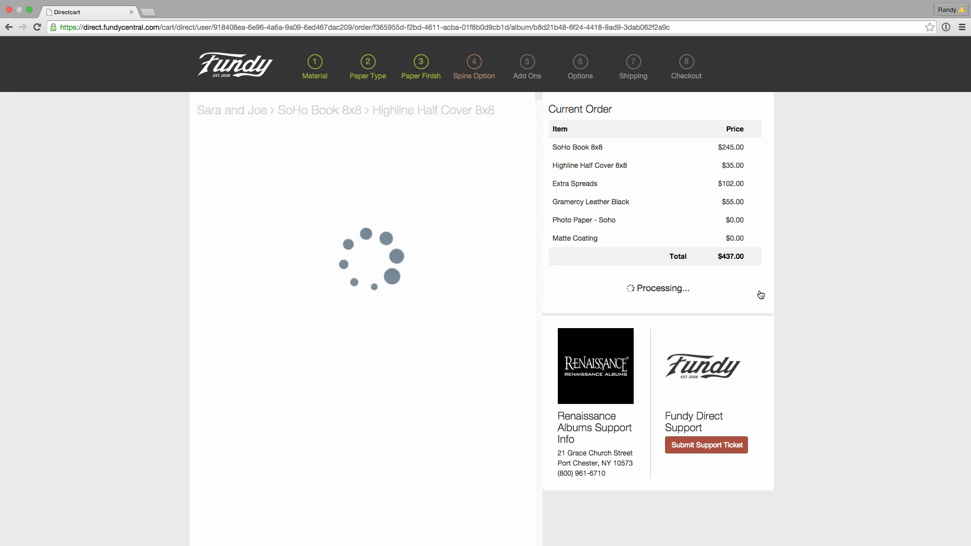
- Choose the Flat Spine and add the Deluxe Presentation Box - Chelsea Leather Medium to the order
left_click(226, 205)
left_click(737, 306)
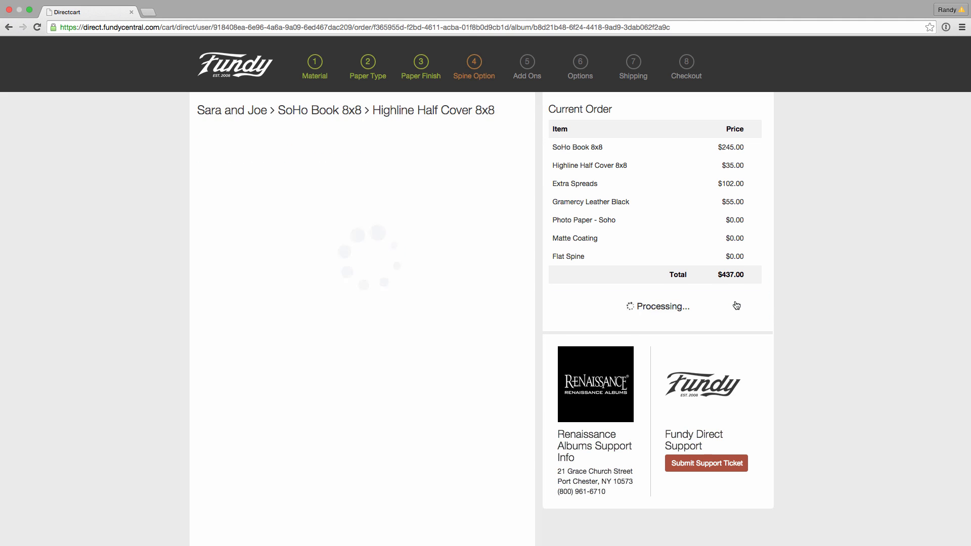
left_click(208, 222)
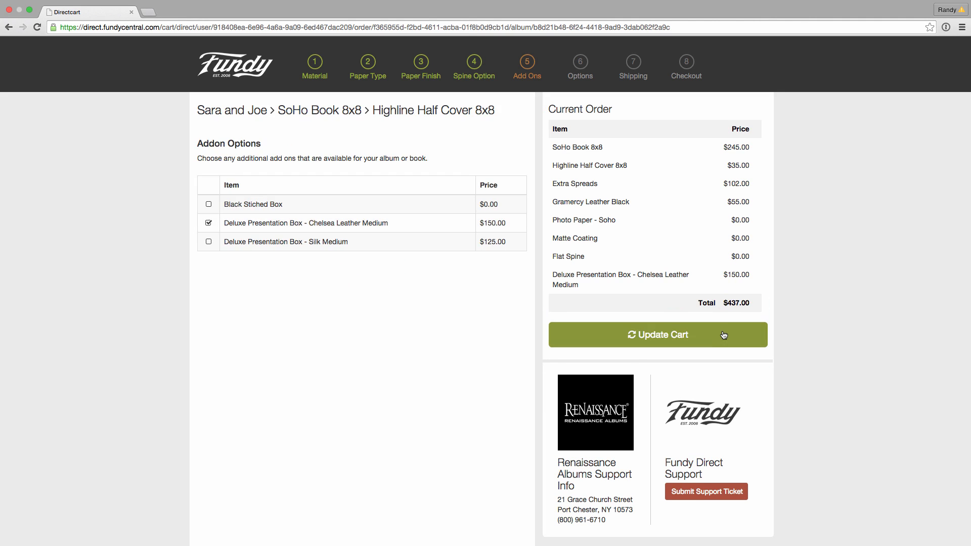
left_click(726, 335)
- Require a signature on delivery and enter Album Builder Basics as the customer reference
left_click(200, 154)
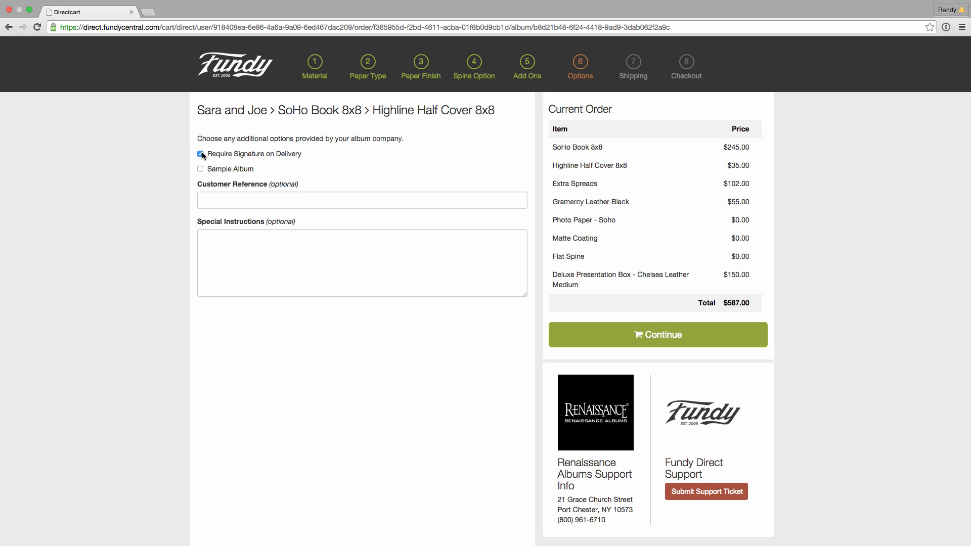
left_click(232, 200)
type("Album Builder Basics")
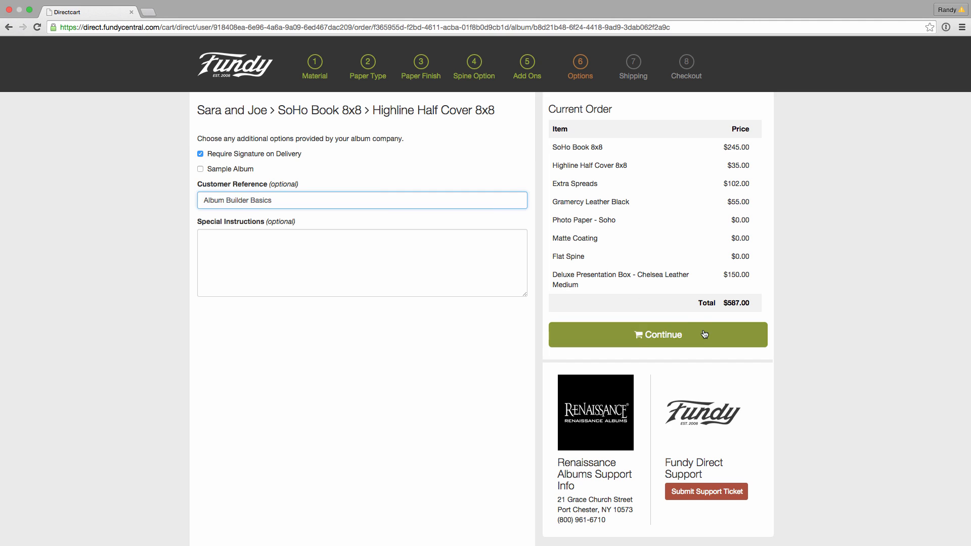
left_click(705, 334)
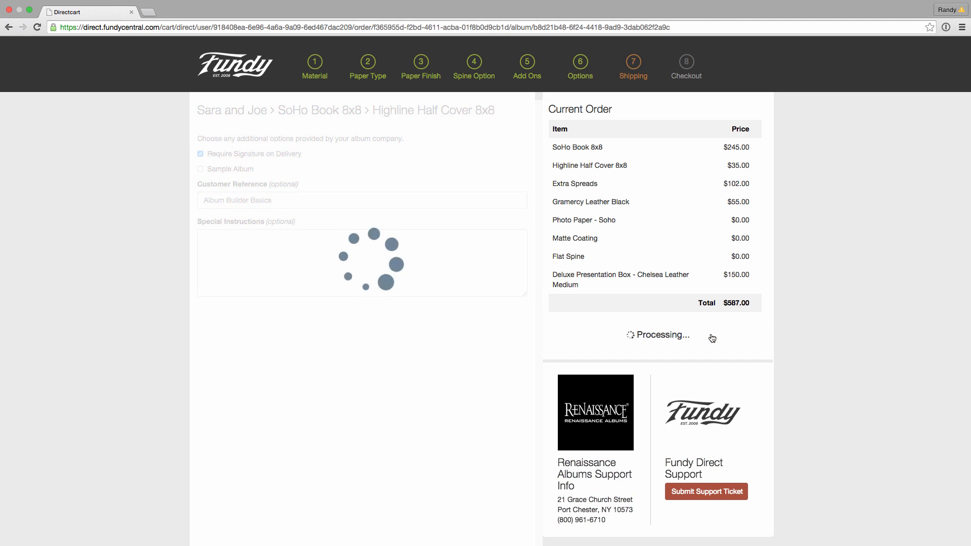
- Confirm the shipping details and continue the order past the shipping stage
left_click(498, 427)
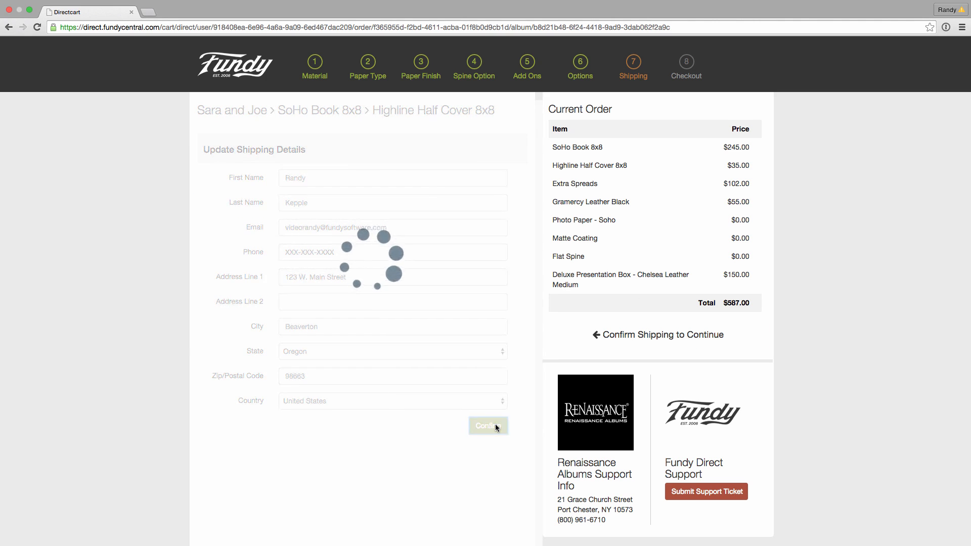
left_click(218, 216)
left_click(724, 355)
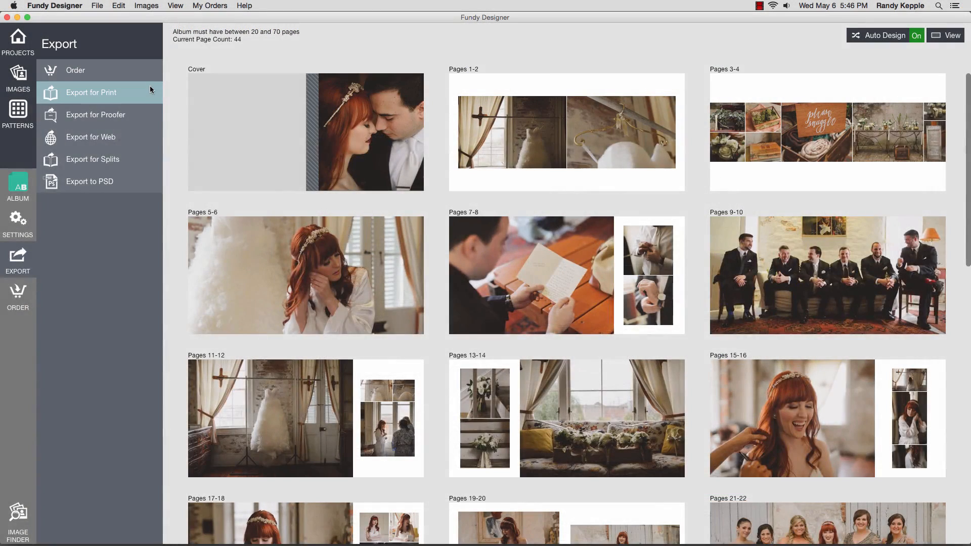
- Back in Fundy Designer, prepare the album's export to PSD
left_click(139, 180)
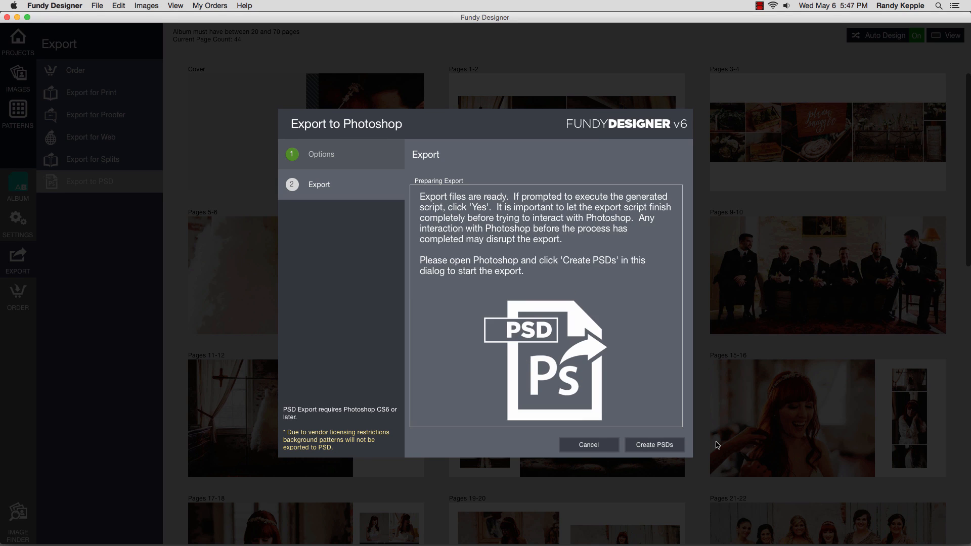